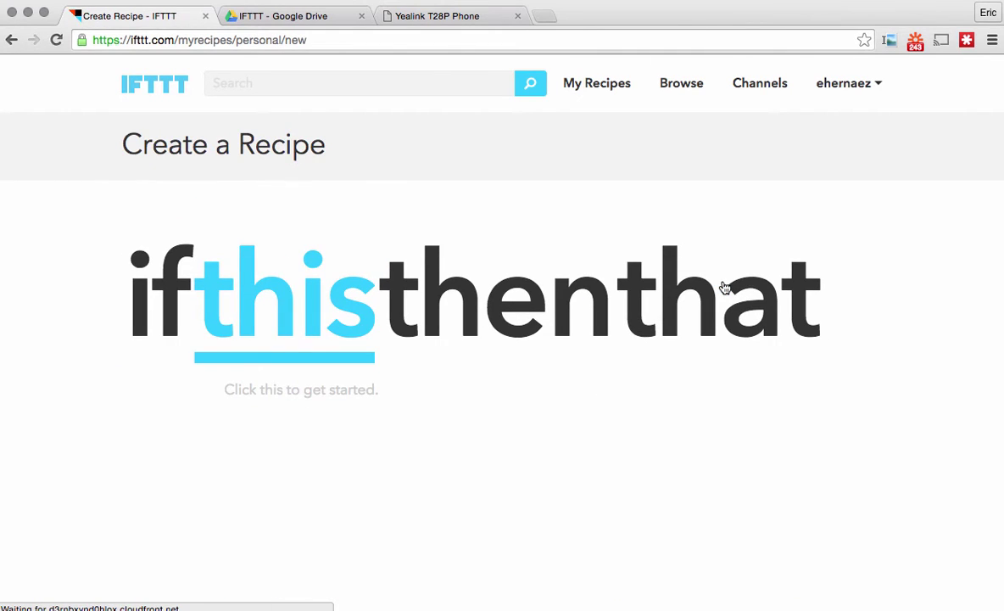
# Search for 'maker' and connect the Maker channel as the recipe's trigger channel
pyautogui.click(285, 321)
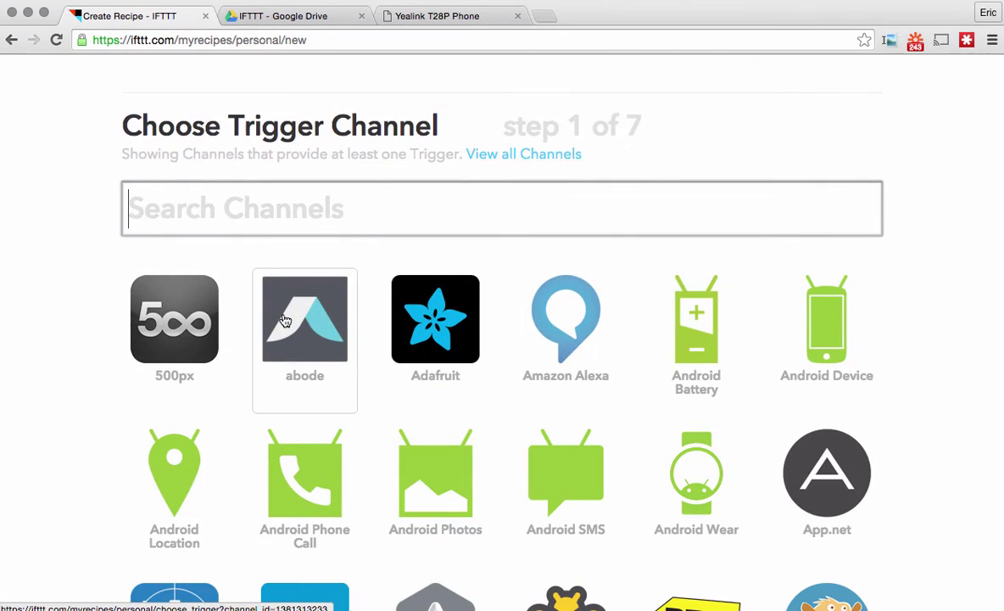
pyautogui.click(293, 206)
pyautogui.write('m')
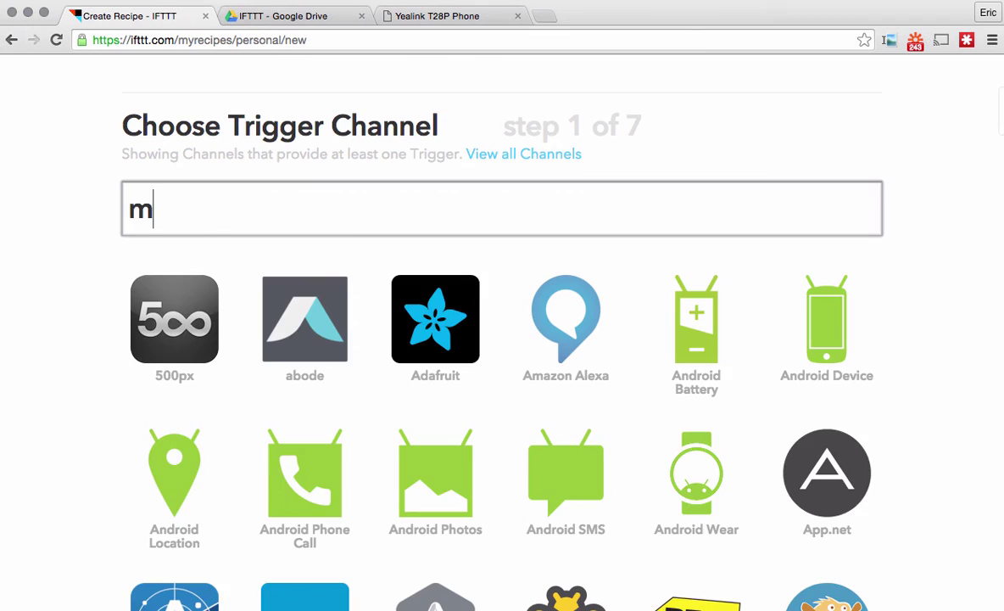
pyautogui.write('aker')
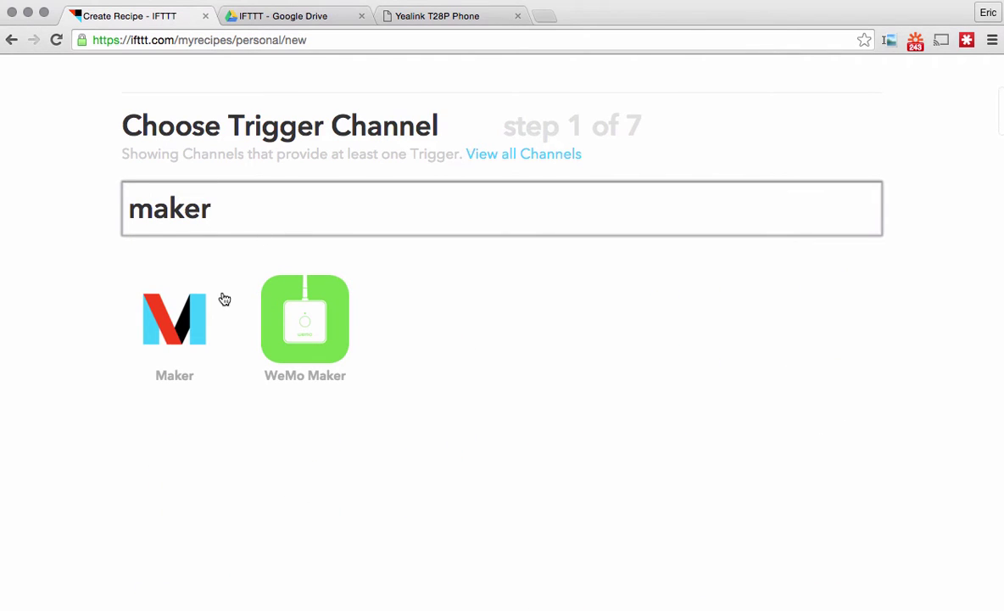
pyautogui.click(164, 334)
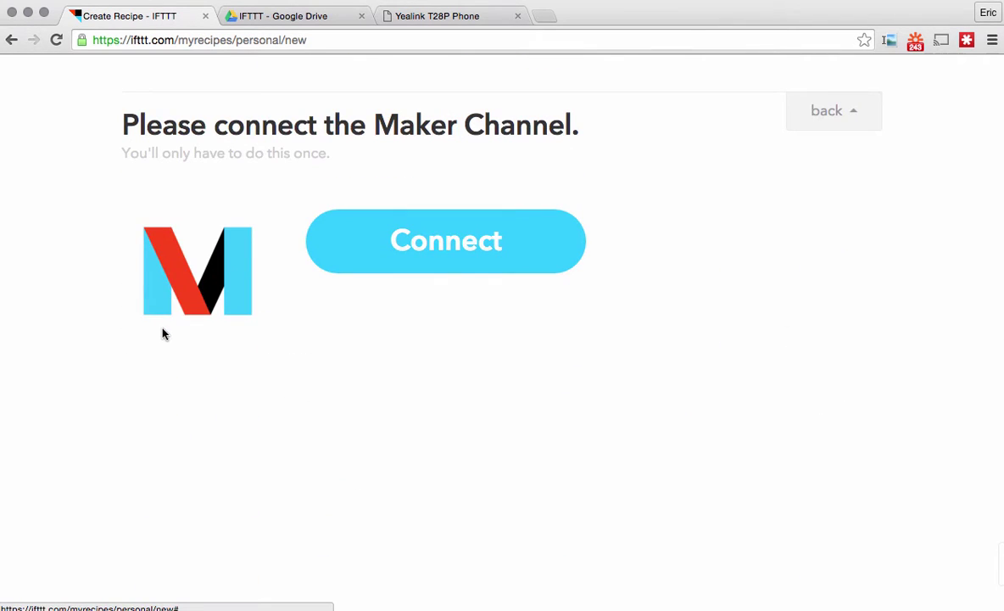
pyautogui.click(418, 243)
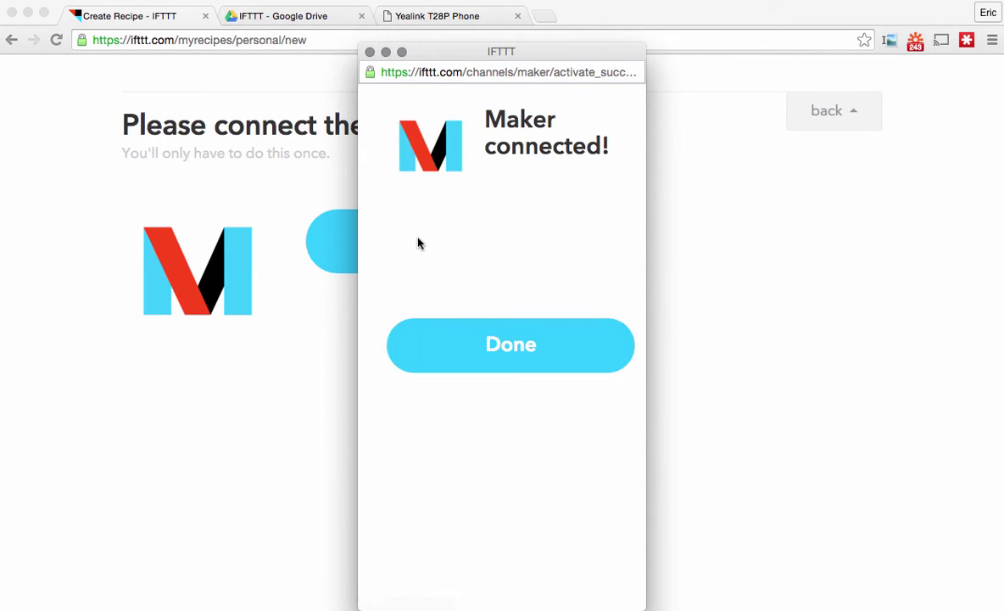
pyautogui.click(492, 362)
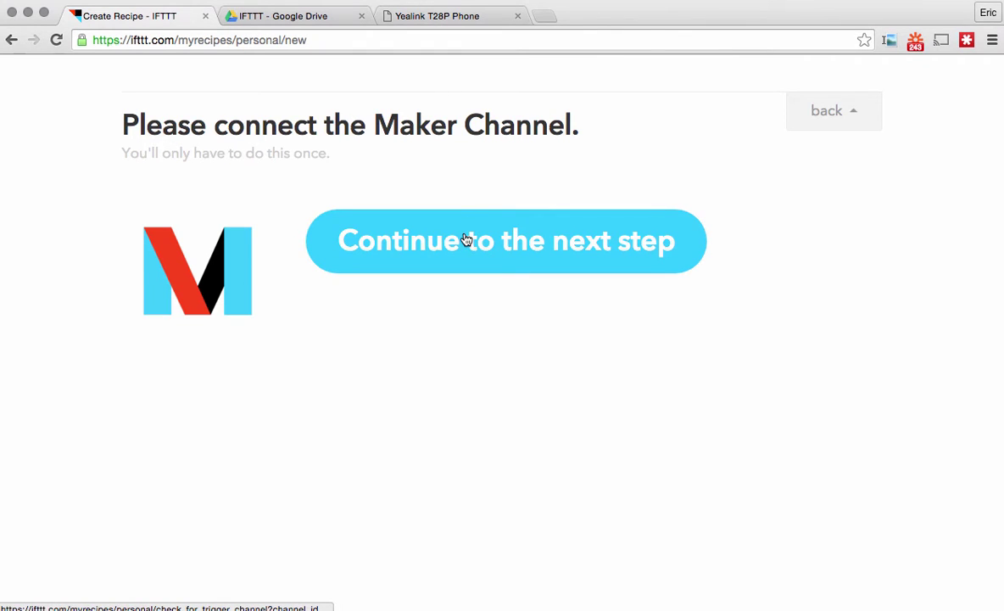
pyautogui.click(467, 240)
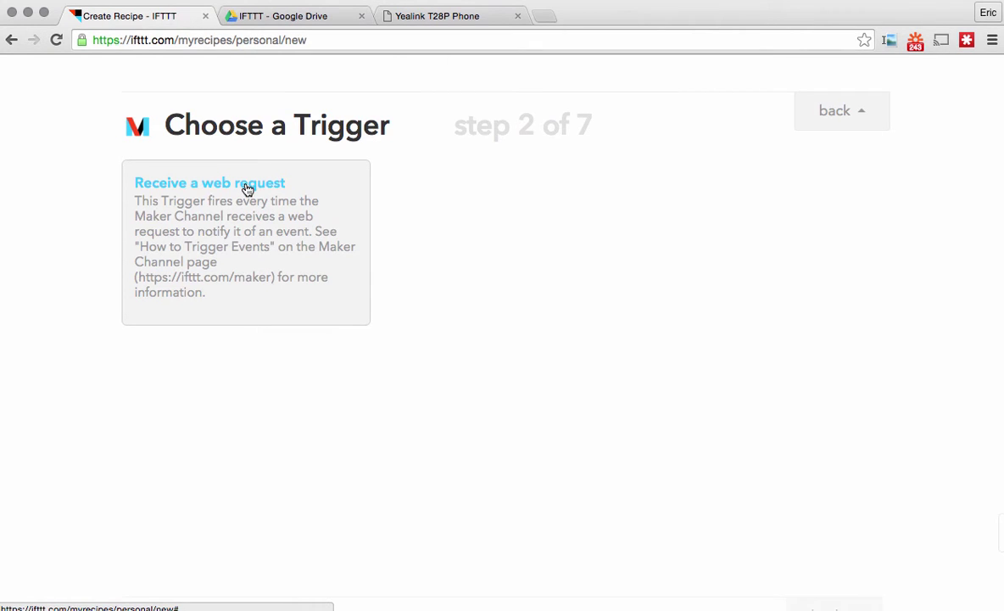
# Create a 'Receive a web request' trigger with the event name 'calls'
pyautogui.click(247, 188)
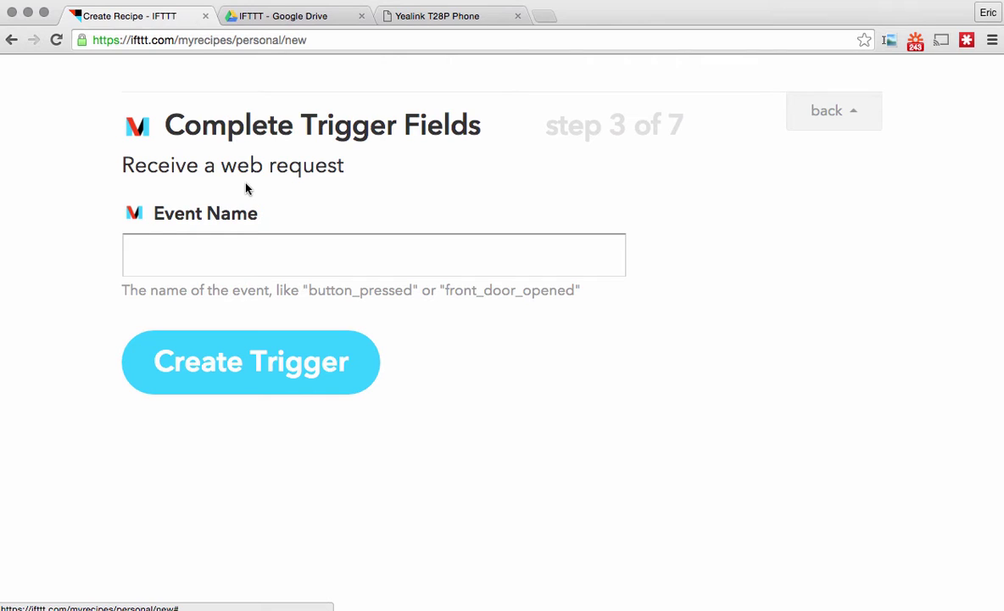
pyautogui.click(237, 254)
pyautogui.write('calls')
pyautogui.click(251, 357)
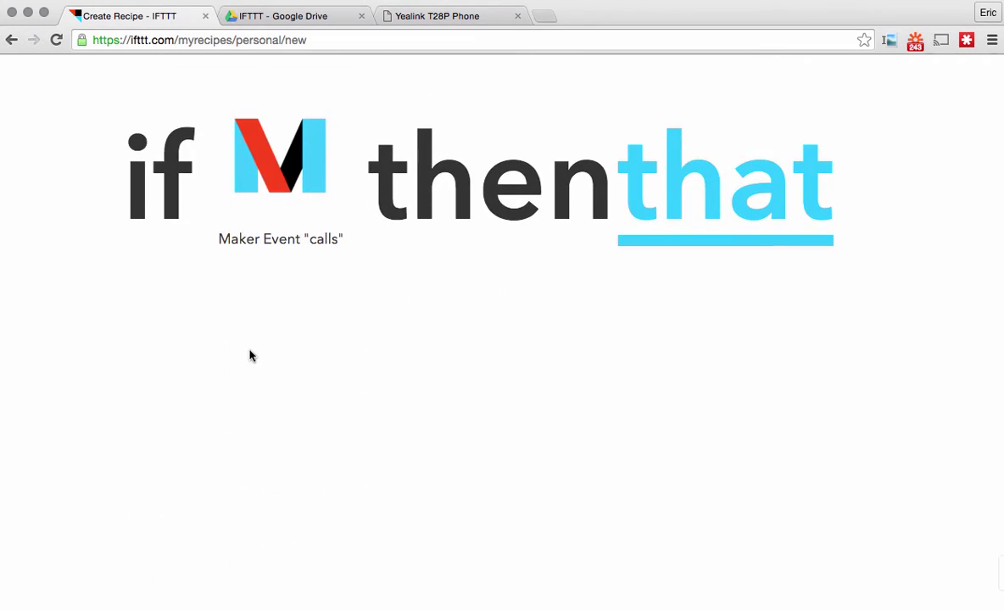
# Find Google Drive by searching 'google', connect it, and allow IFTTT's Google permissions
pyautogui.click(697, 202)
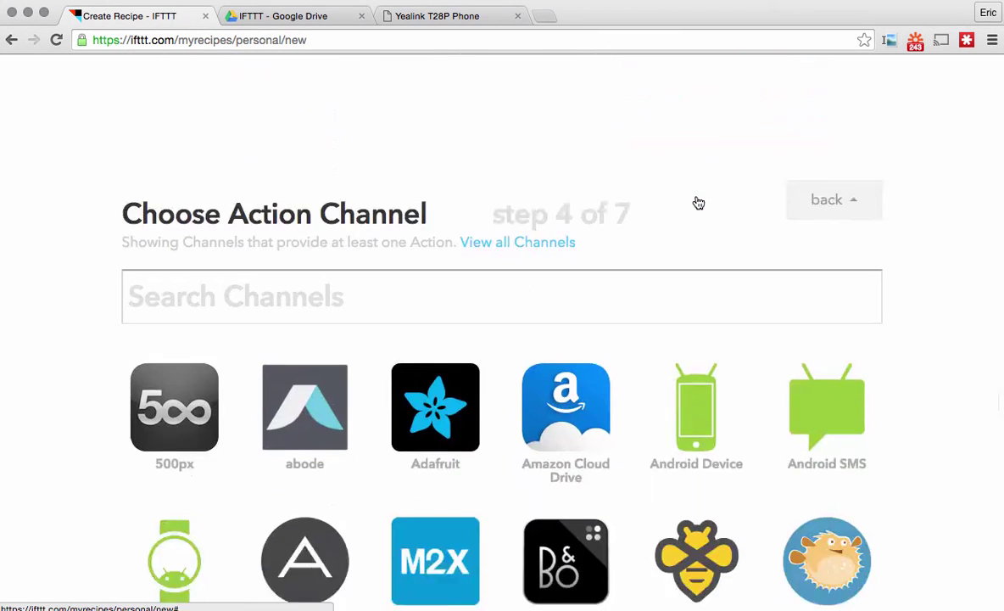
pyautogui.write('google')
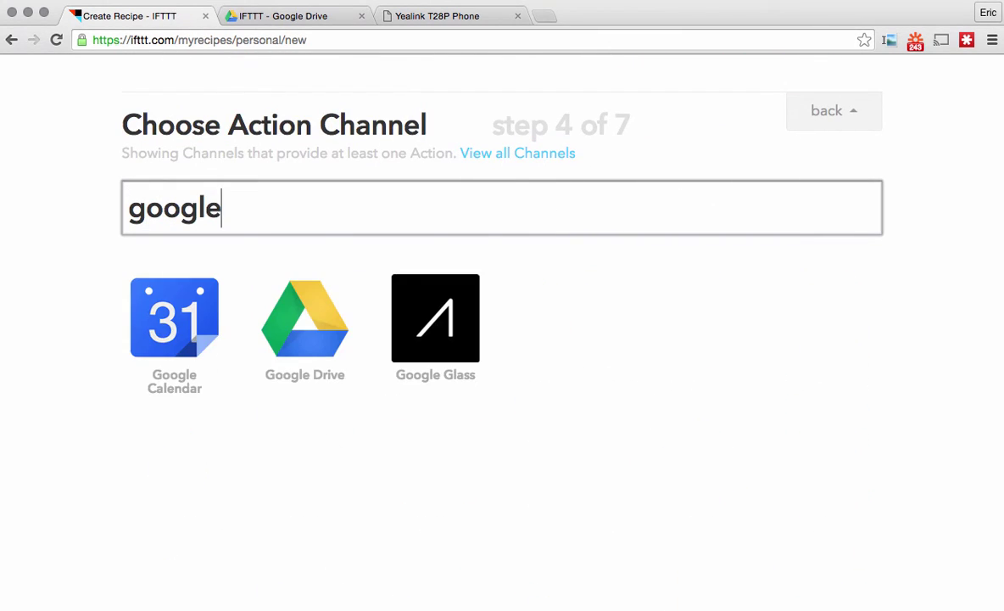
pyautogui.click(314, 344)
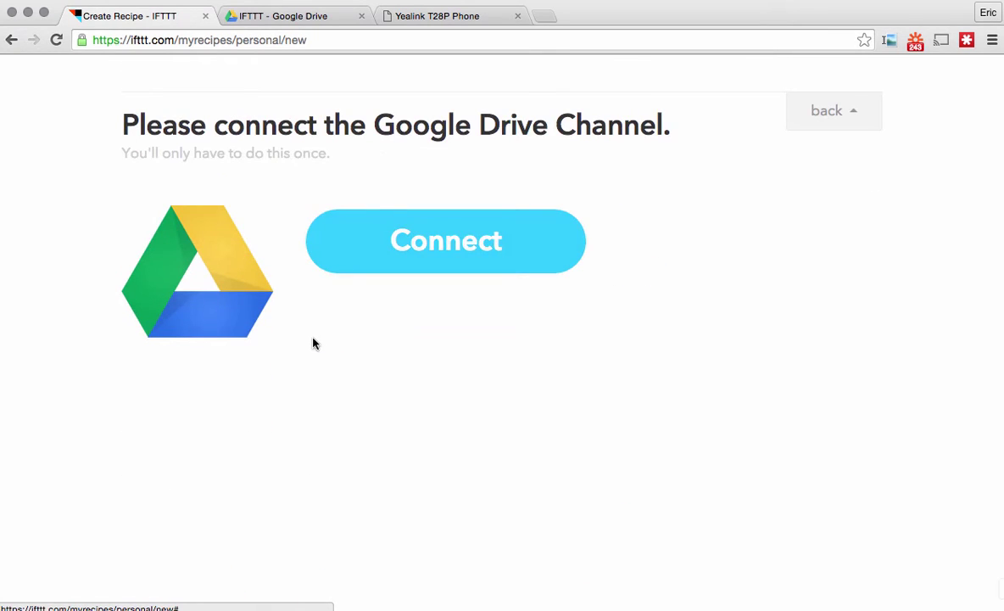
pyautogui.click(417, 245)
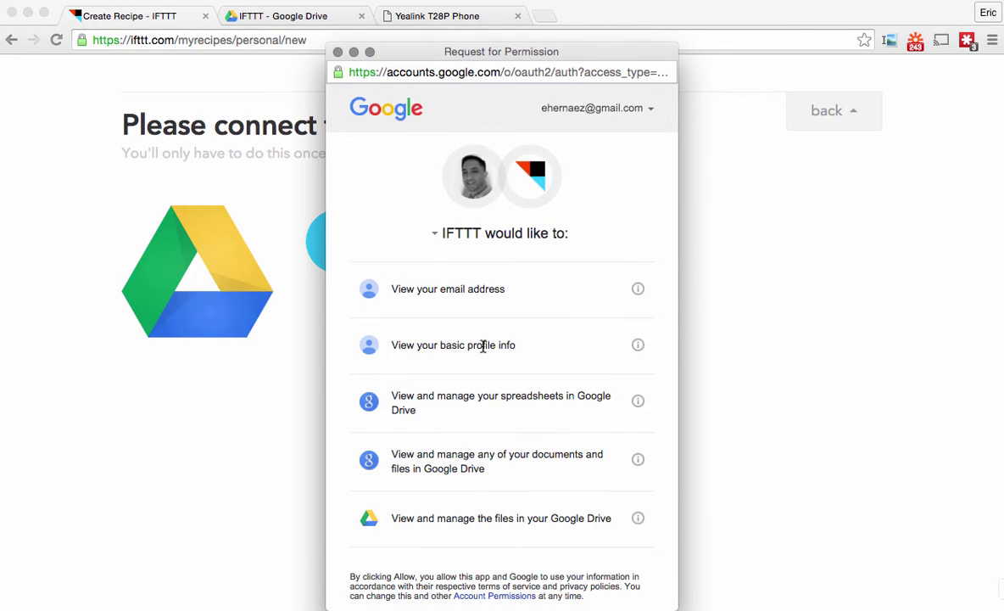
pyautogui.scroll(-1, 534, 333)
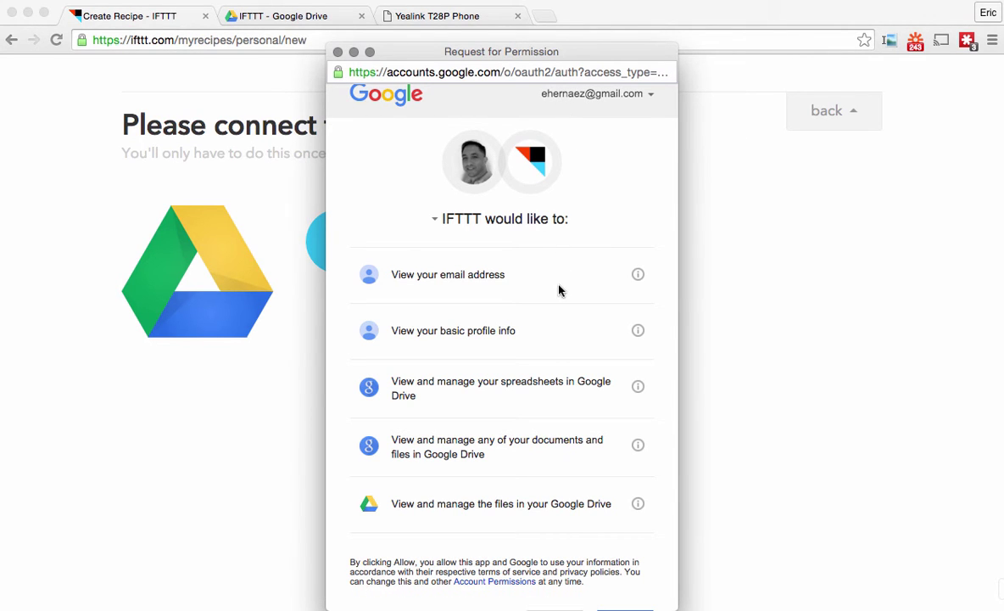
pyautogui.scroll(-2, 547, 369)
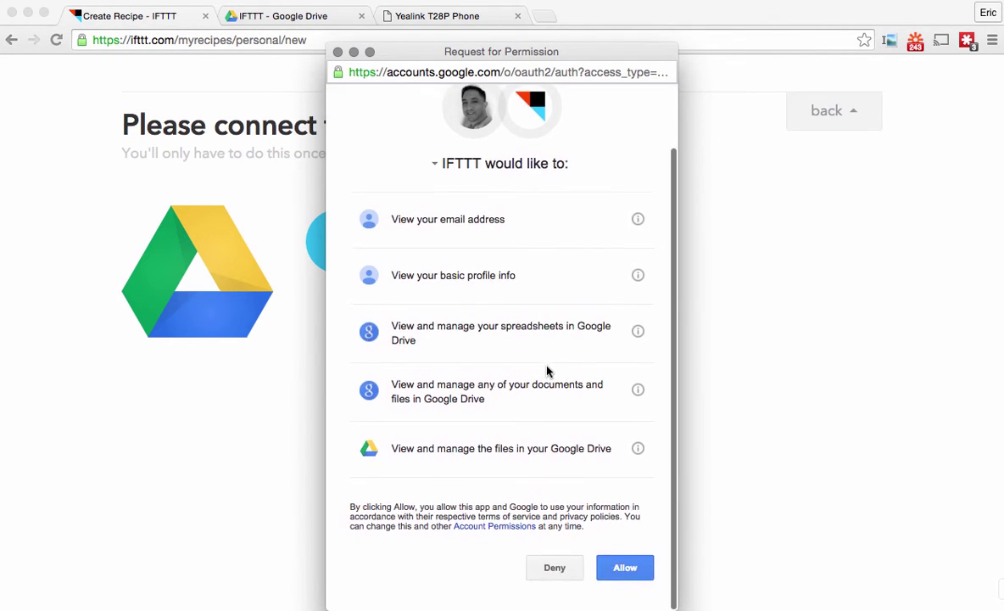
pyautogui.click(623, 575)
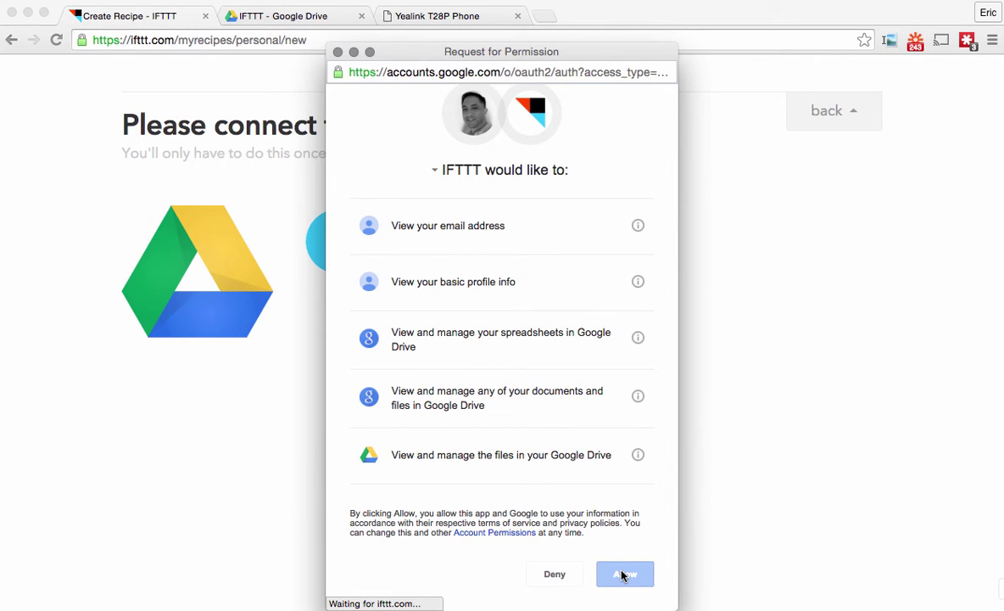
pyautogui.click(513, 344)
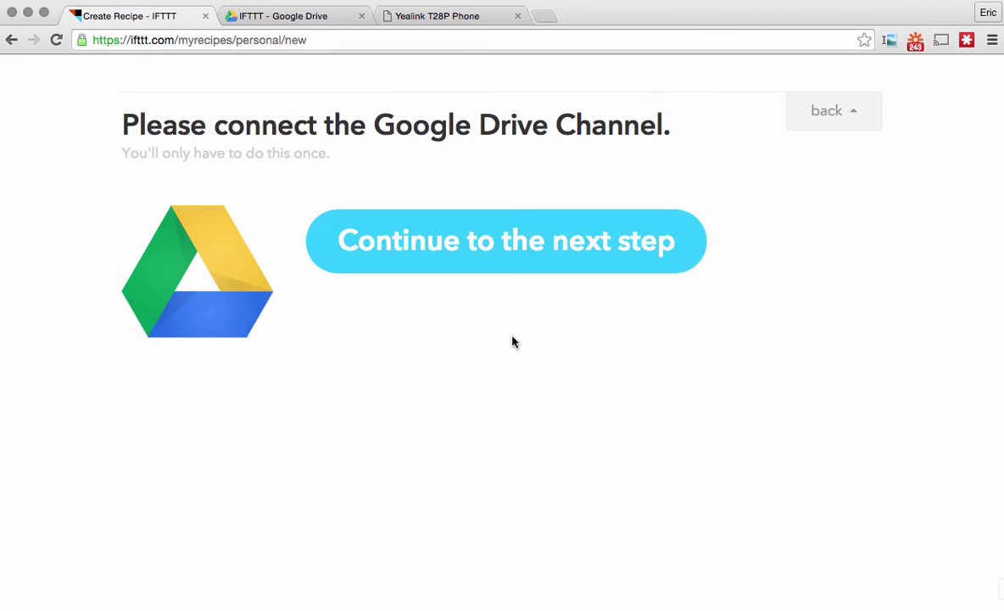
pyautogui.click(506, 253)
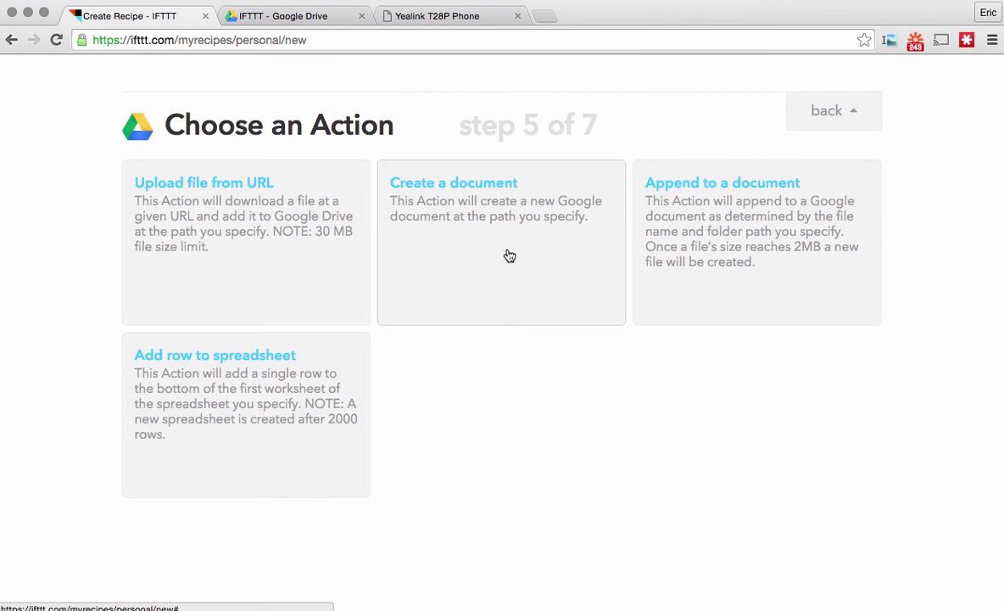
# Create an 'Add row to spreadsheet' action with the spreadsheet name 'Calls', keeping default row and folder
pyautogui.click(218, 360)
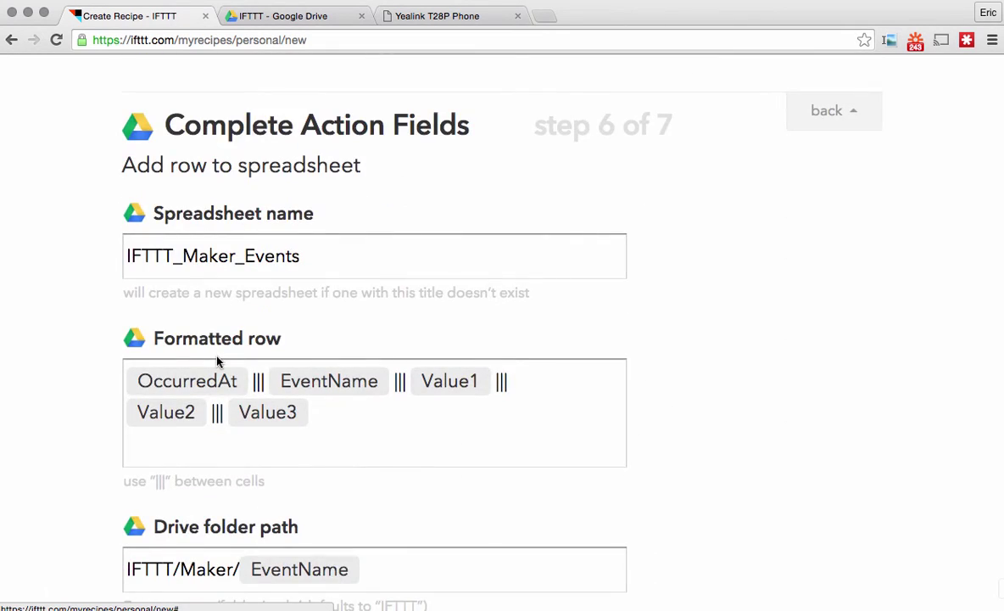
pyautogui.doubleClick(251, 255)
pyautogui.write('Calls')
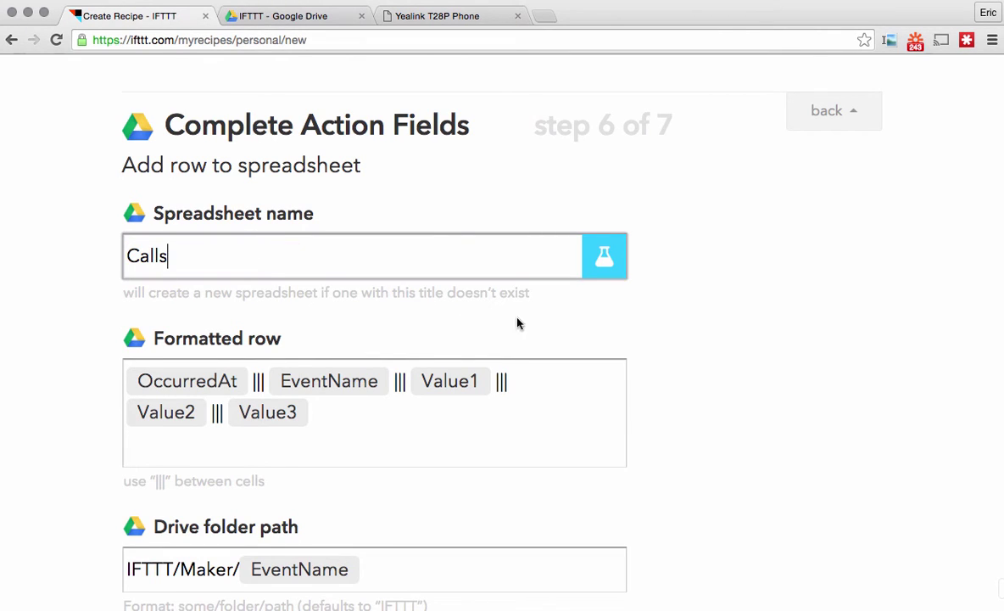
pyautogui.scroll(-2, 666, 354)
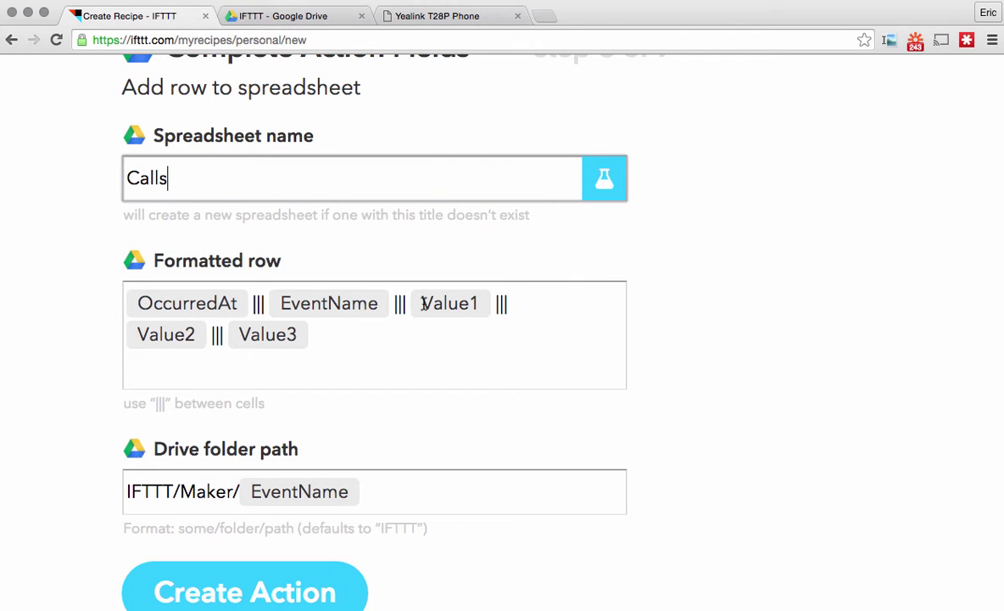
pyautogui.scroll(-1, 757, 343)
pyautogui.scroll(-3, 757, 344)
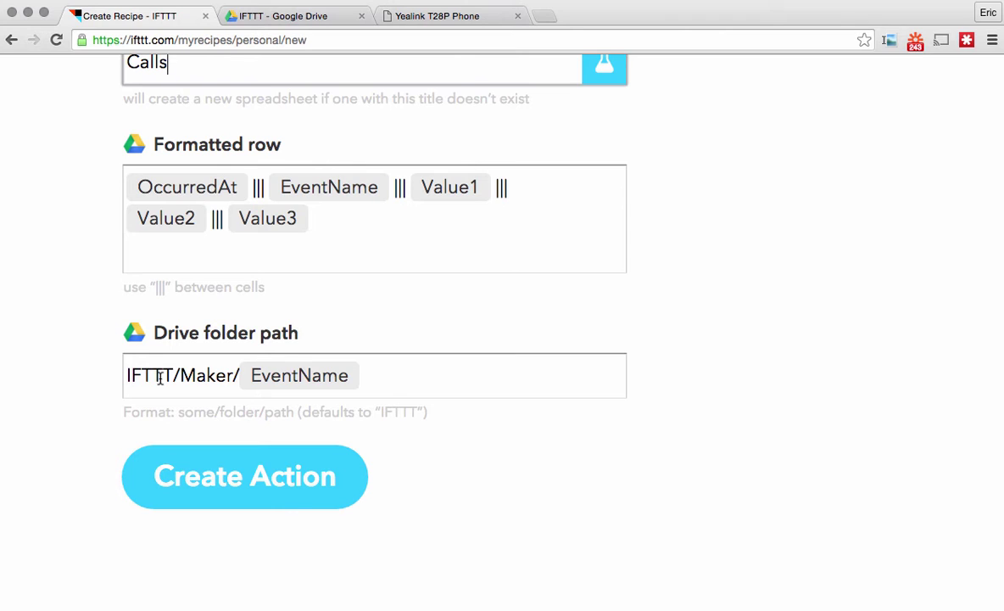
pyautogui.scroll(3, 161, 378)
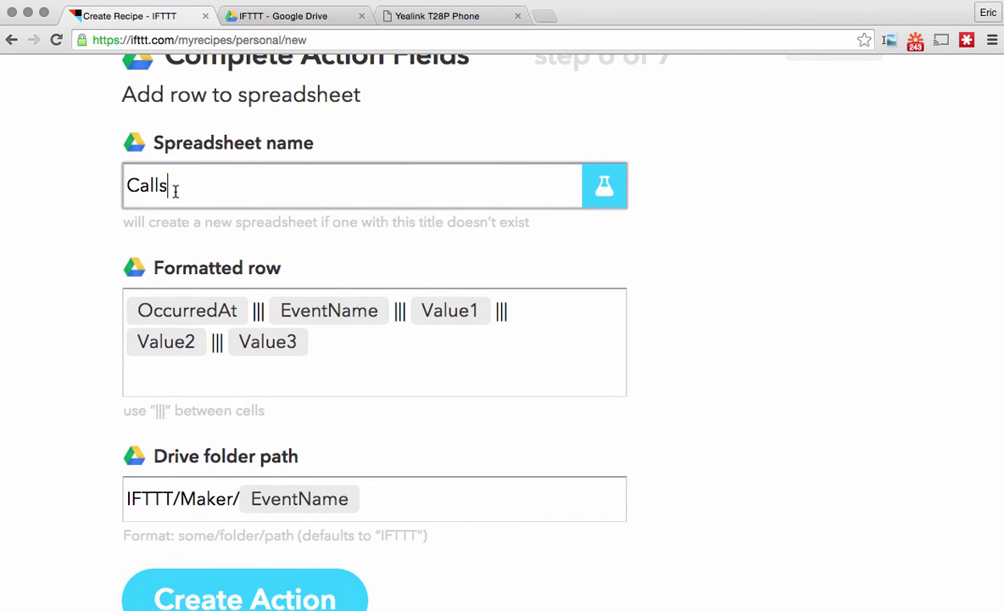
pyautogui.scroll(-3, 176, 195)
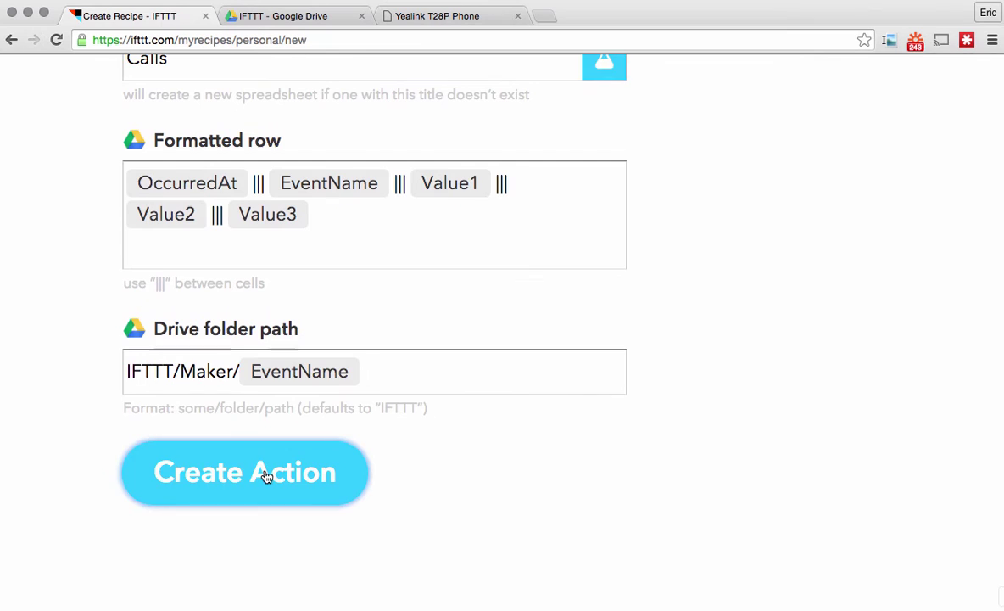
pyautogui.click(265, 476)
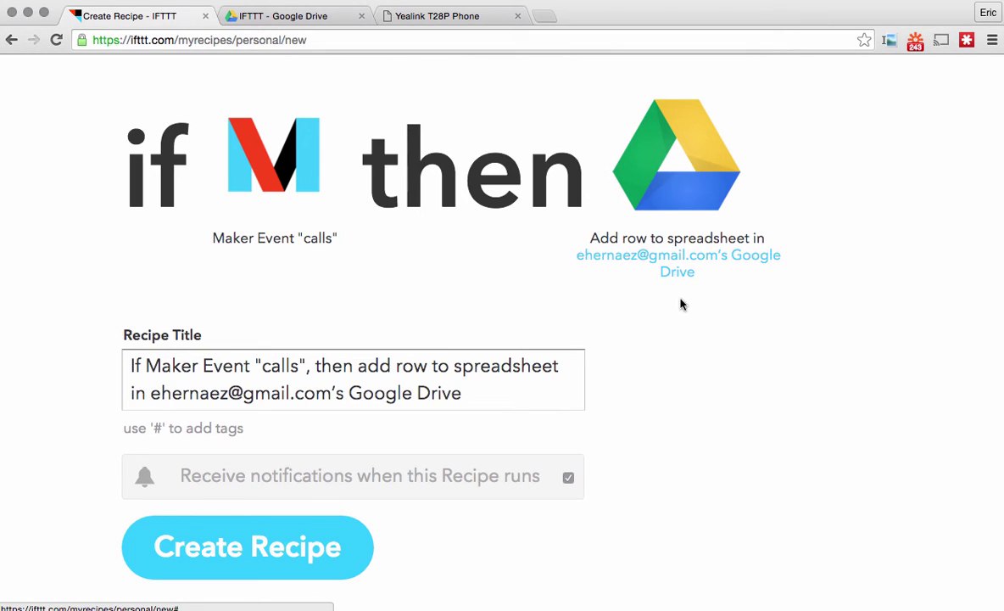
# Create the Maker-to-spreadsheet recipe and review the Trigger section of its new page
pyautogui.scroll(-3, 628, 321)
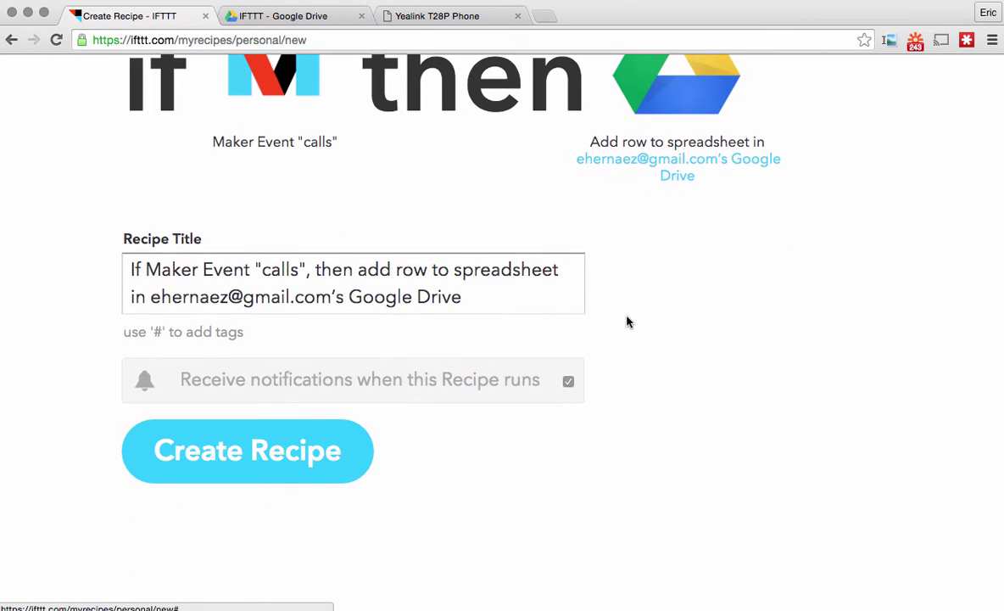
pyautogui.click(252, 452)
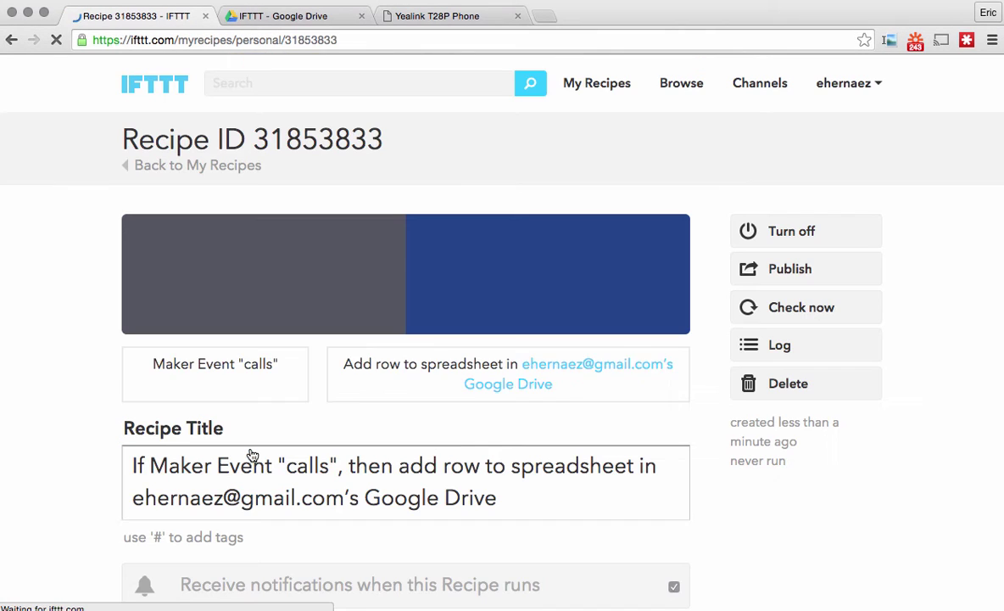
pyautogui.scroll(-5, 306, 425)
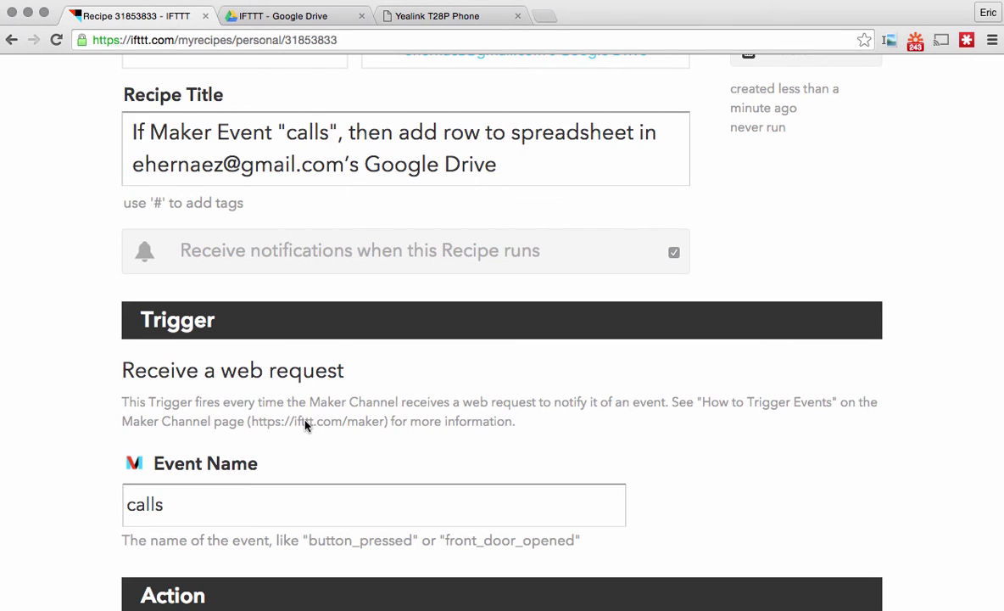
# Load ifttt.com/maker in a new tab and open the How to Trigger Events instructions
pyautogui.click(545, 17)
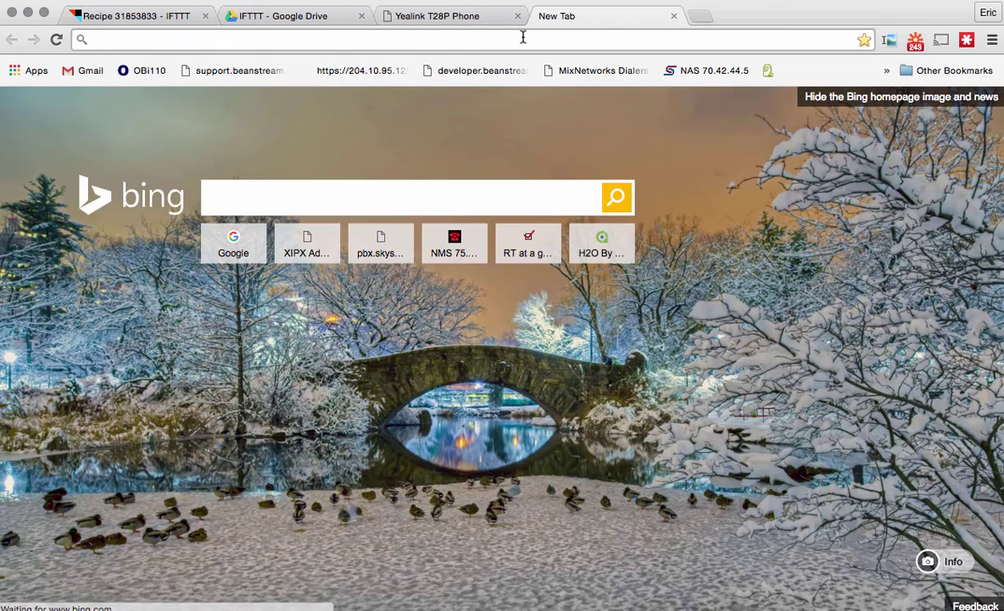
pyautogui.write('ifttt')
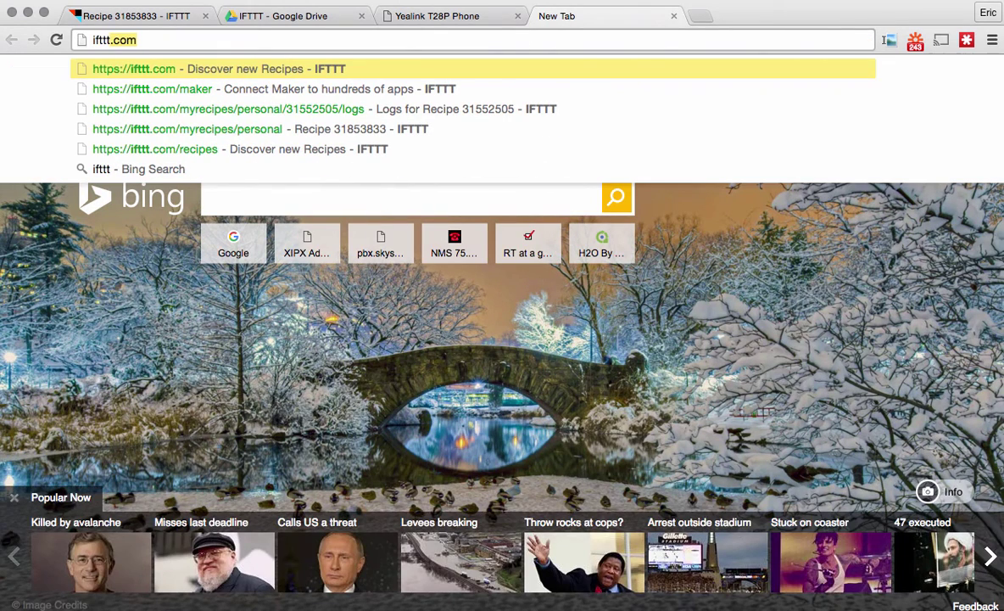
pyautogui.write('.com')
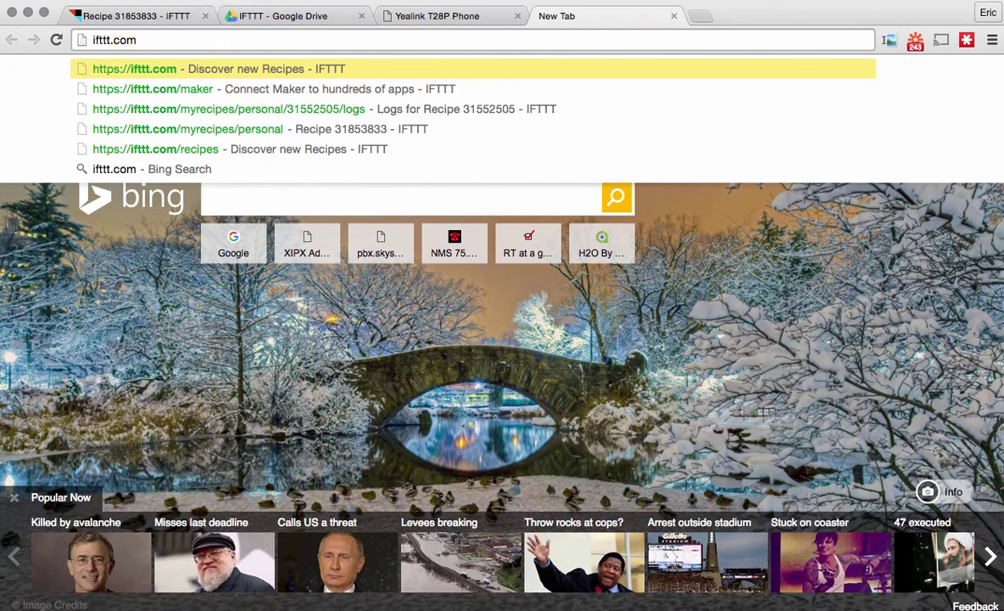
pyautogui.write('/,aker')
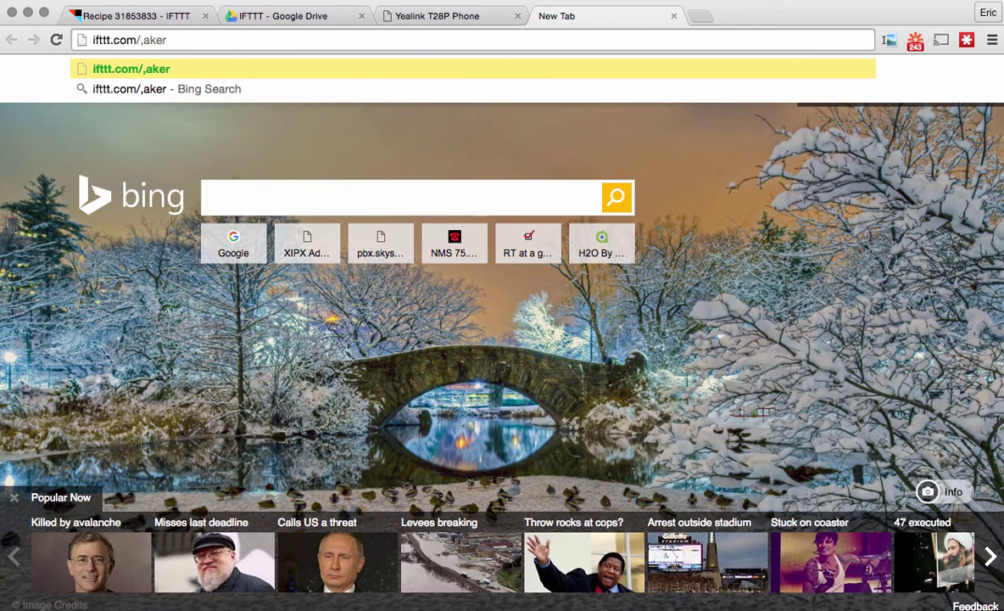
pyautogui.press('BackSpace')
pyautogui.write('m')
pyautogui.press('Return')
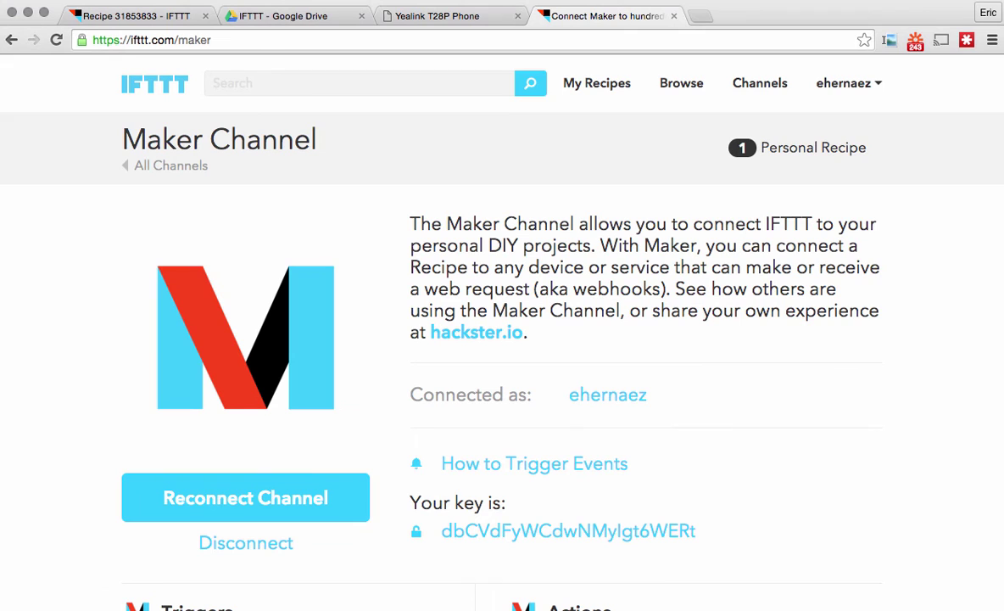
pyautogui.scroll(-2, 699, 274)
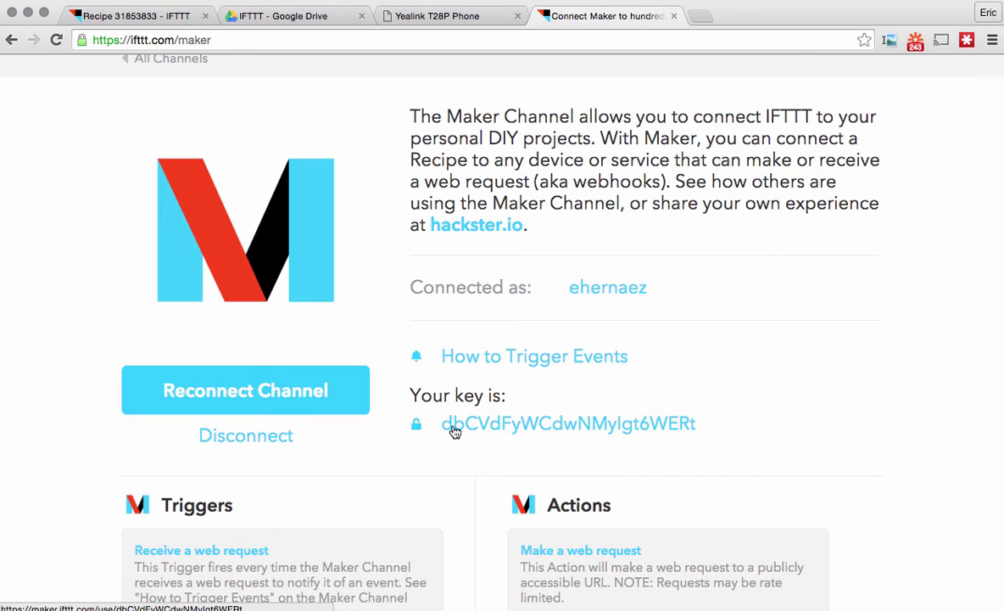
pyautogui.click(452, 358)
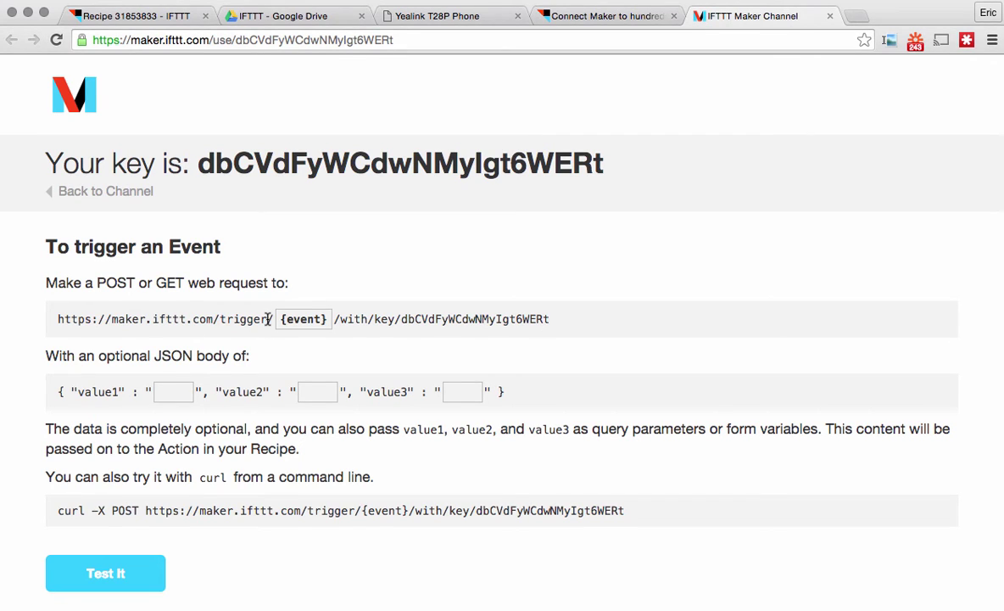
# Fire a test 'calls' event from the Maker key page, then return to the recipe tab
pyautogui.click(297, 319)
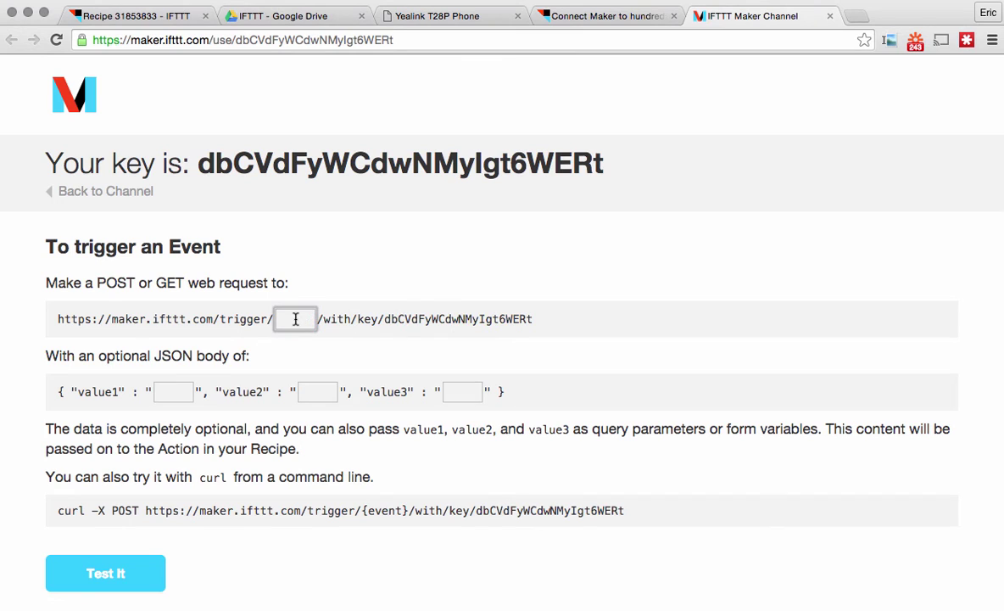
pyautogui.write('calls')
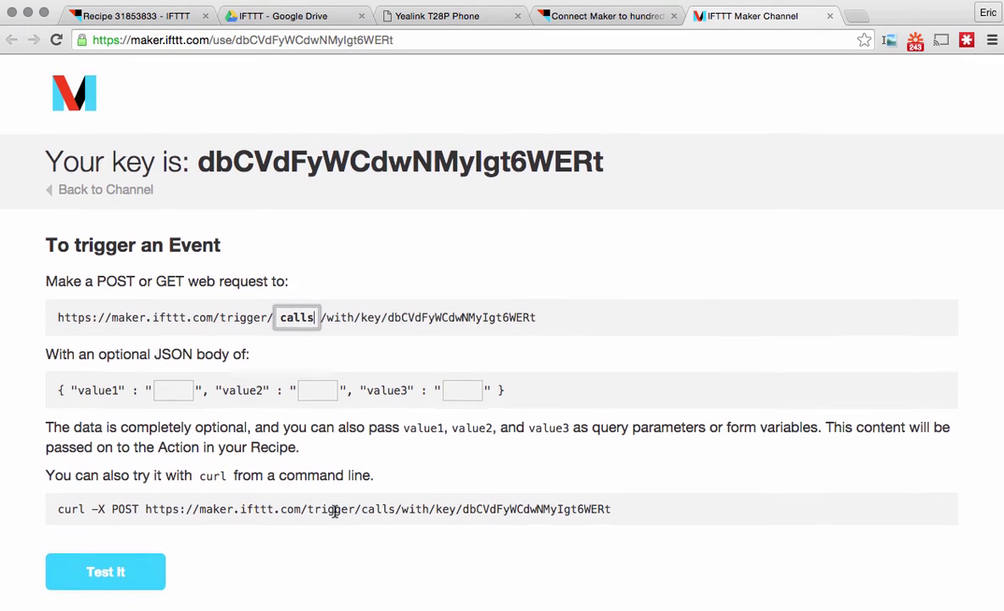
pyautogui.click(119, 576)
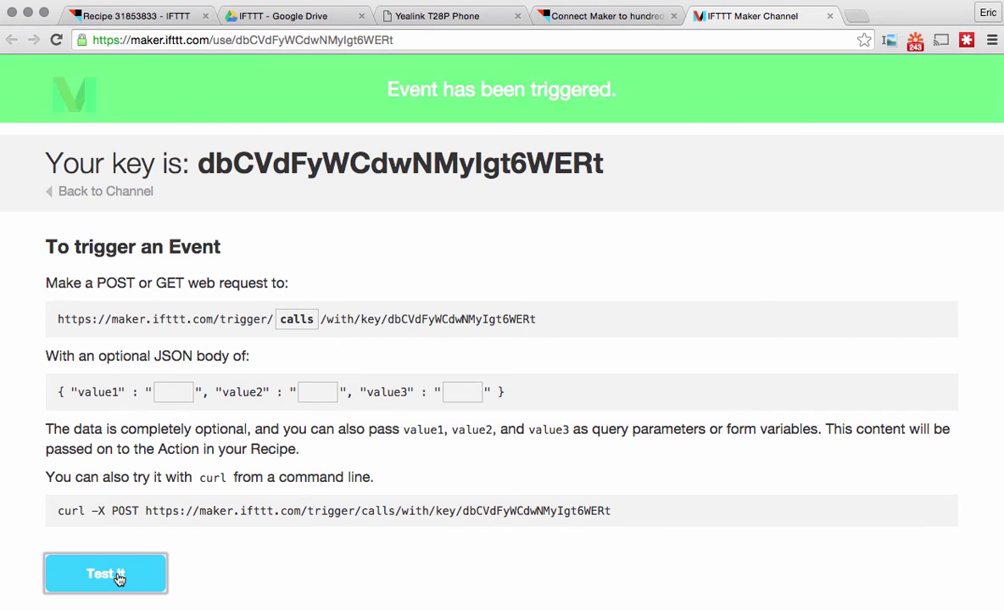
pyautogui.click(131, 16)
pyautogui.scroll(5, 332, 222)
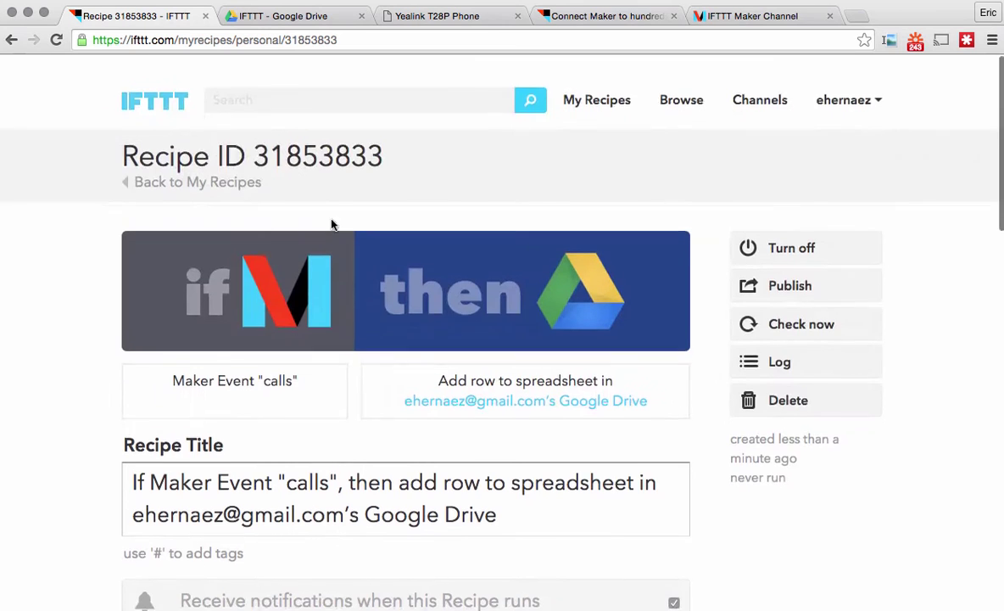
# Open the recipe's log and reload it to reveal the new 'Personal Recipe triggered' entry
pyautogui.click(788, 347)
pyautogui.scroll(-5, 790, 352)
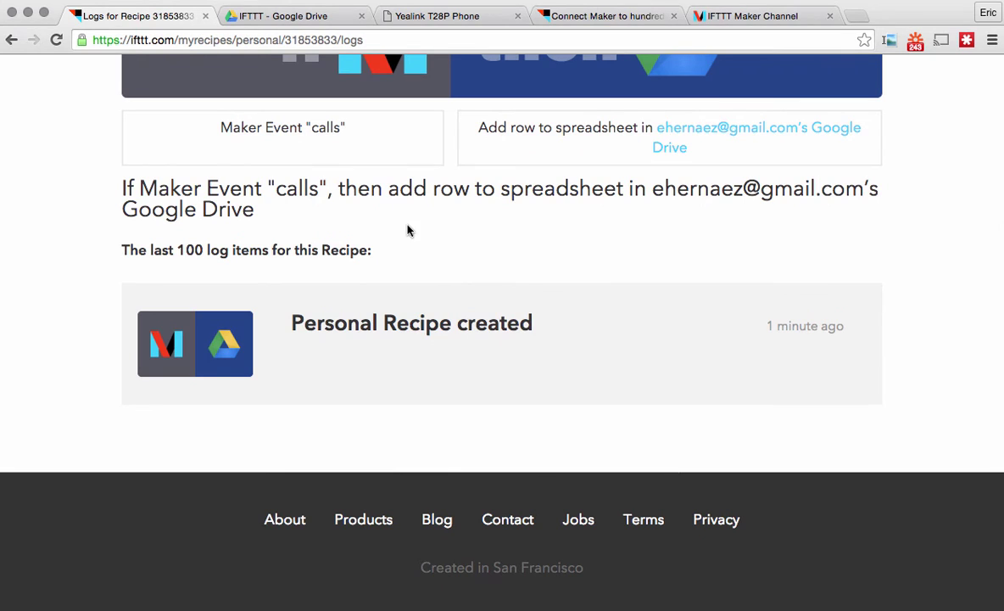
pyautogui.click(55, 41)
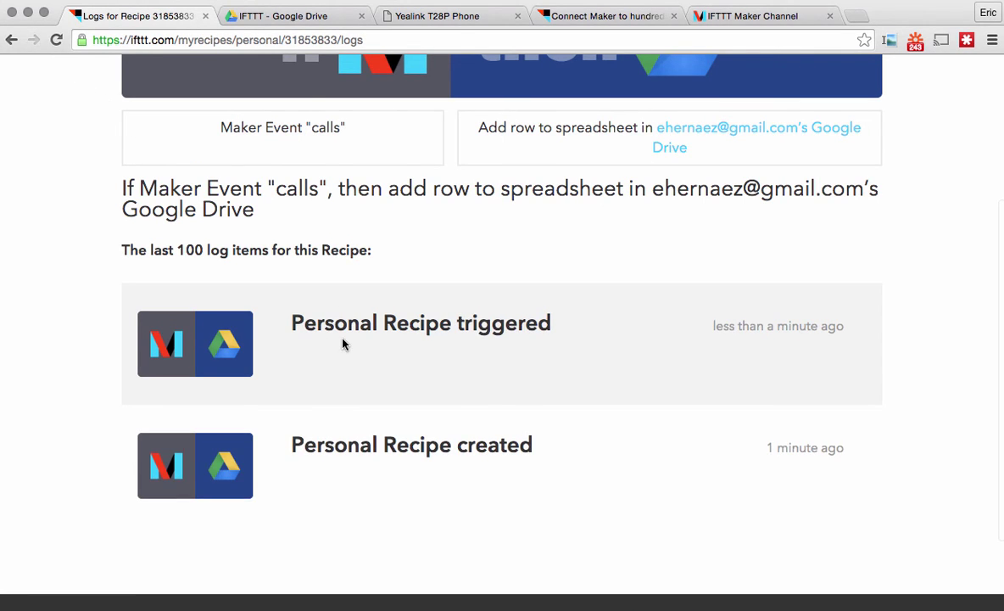
pyautogui.scroll(5, 344, 344)
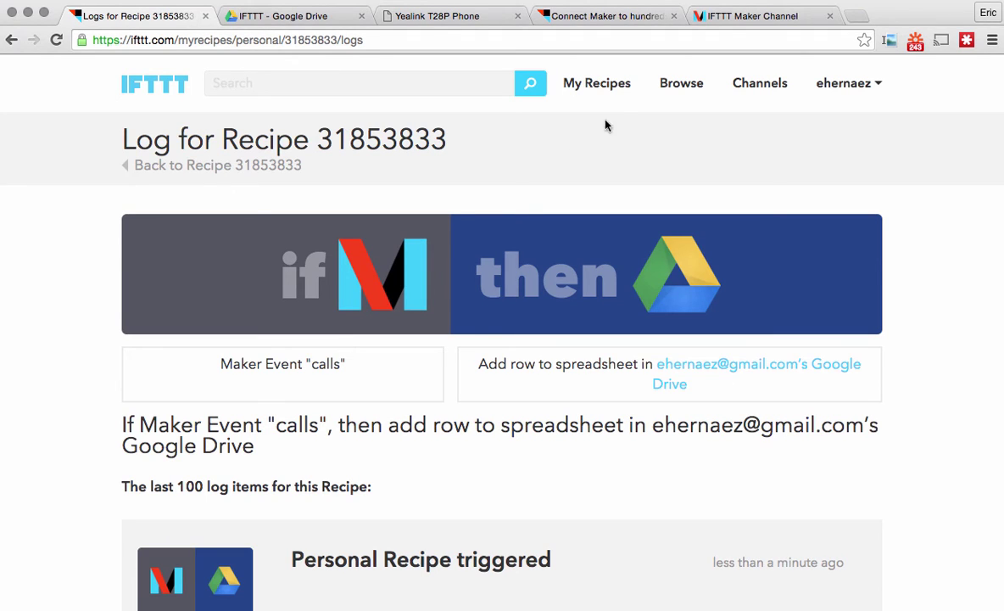
# Select the curl trigger line on the Maker key page and the value parameters in the editor
pyautogui.click(740, 25)
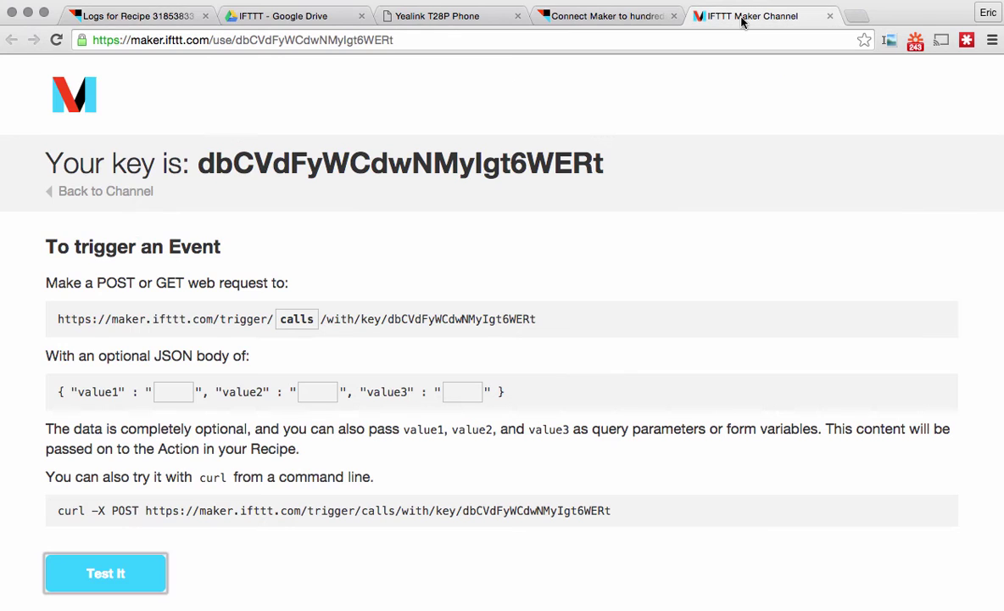
pyautogui.tripleClick(467, 510)
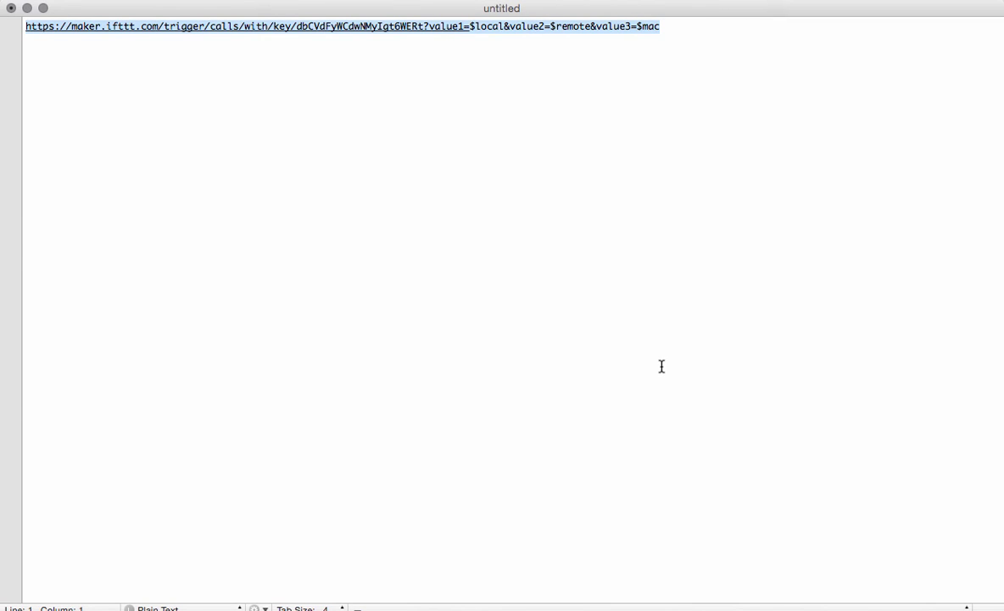
pyautogui.click(600, 224)
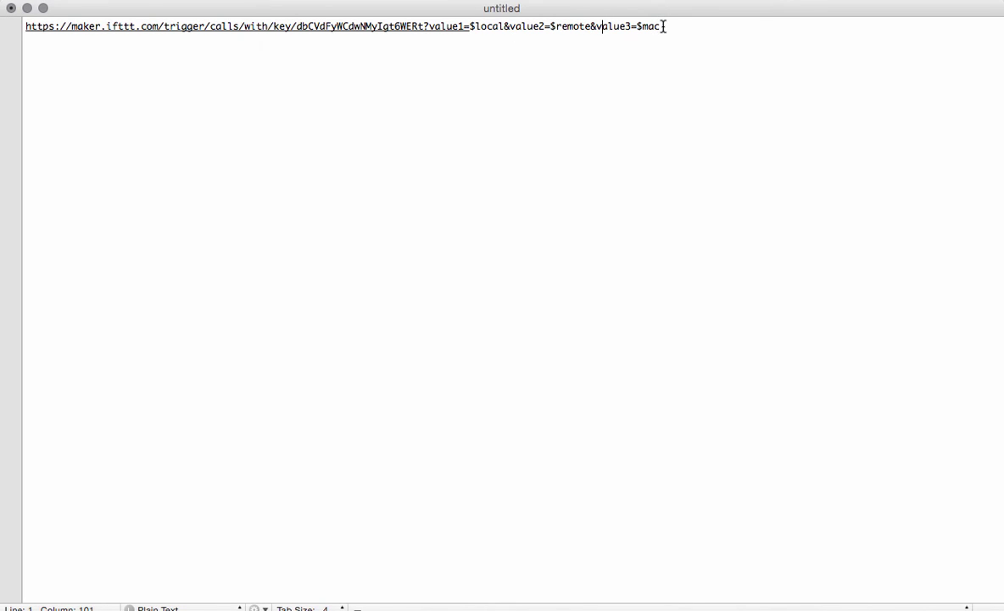
pyautogui.moveTo(664, 27); pyautogui.dragTo(423, 34)
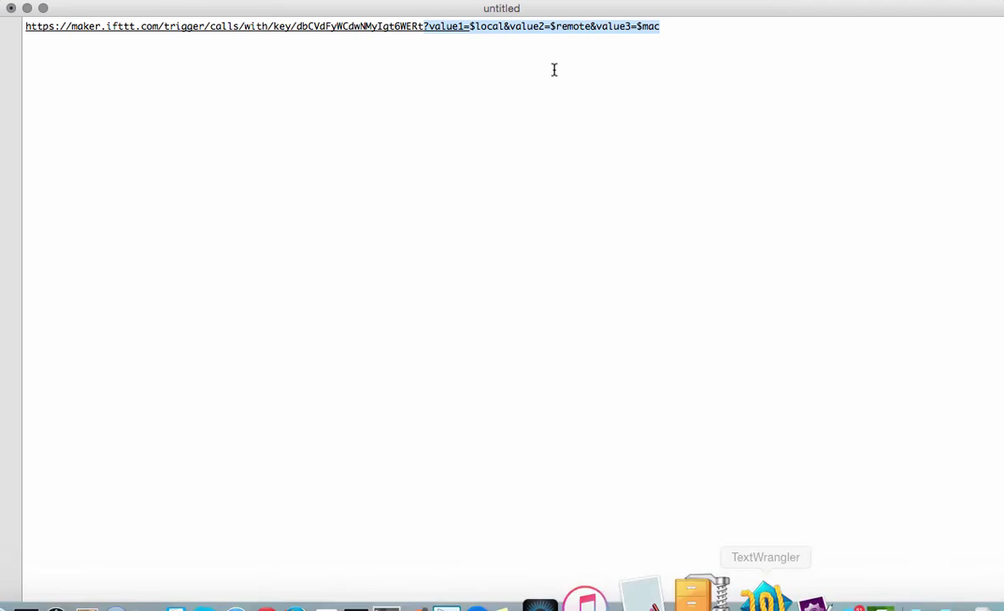
# Change the trigger URL's https to http in TextWrangler and select the whole edited line
pyautogui.click(590, 60)
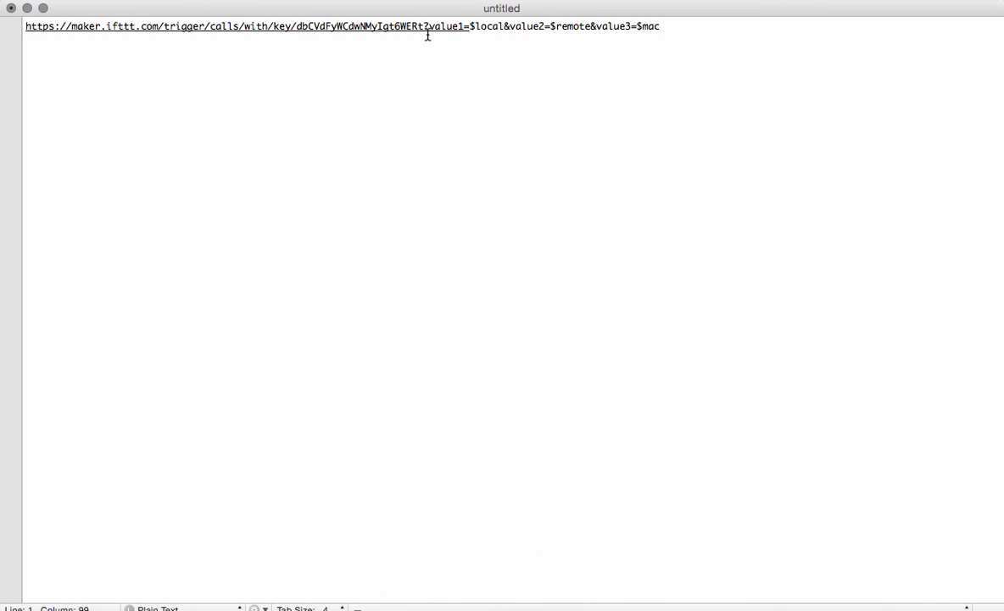
pyautogui.press('super+a')
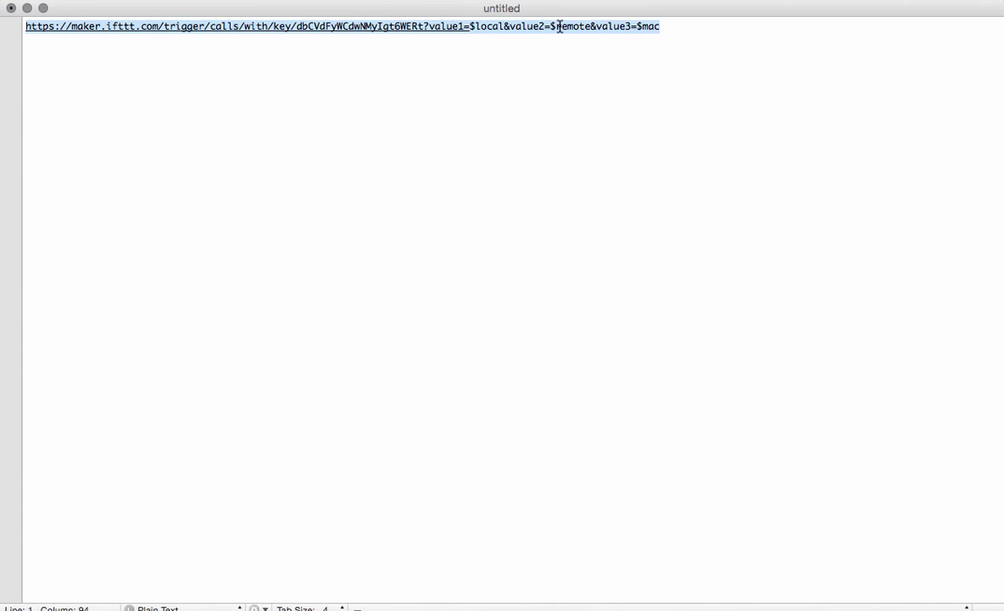
pyautogui.click(473, 74)
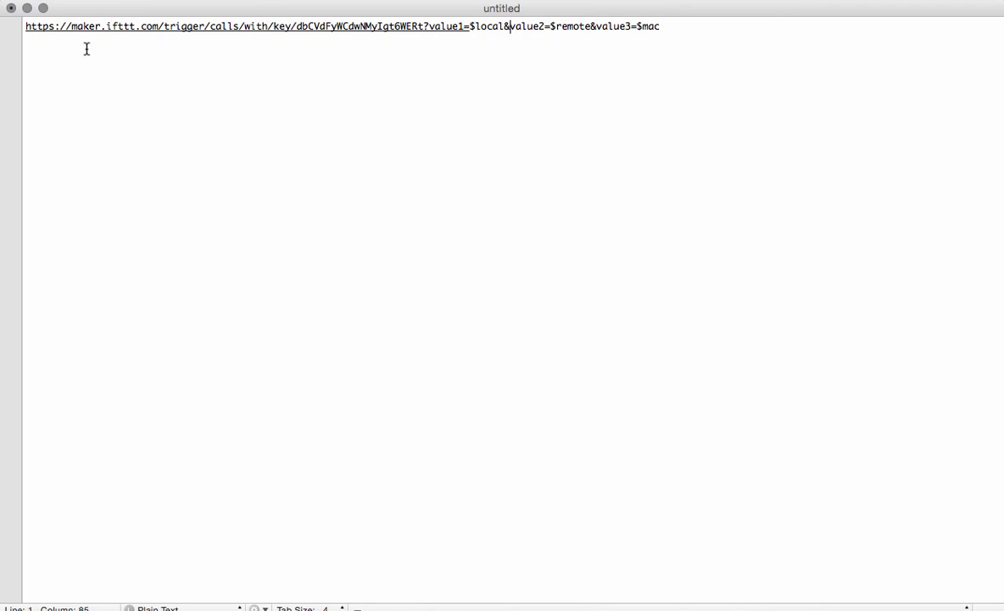
pyautogui.click(53, 26)
pyautogui.press('BackSpace')
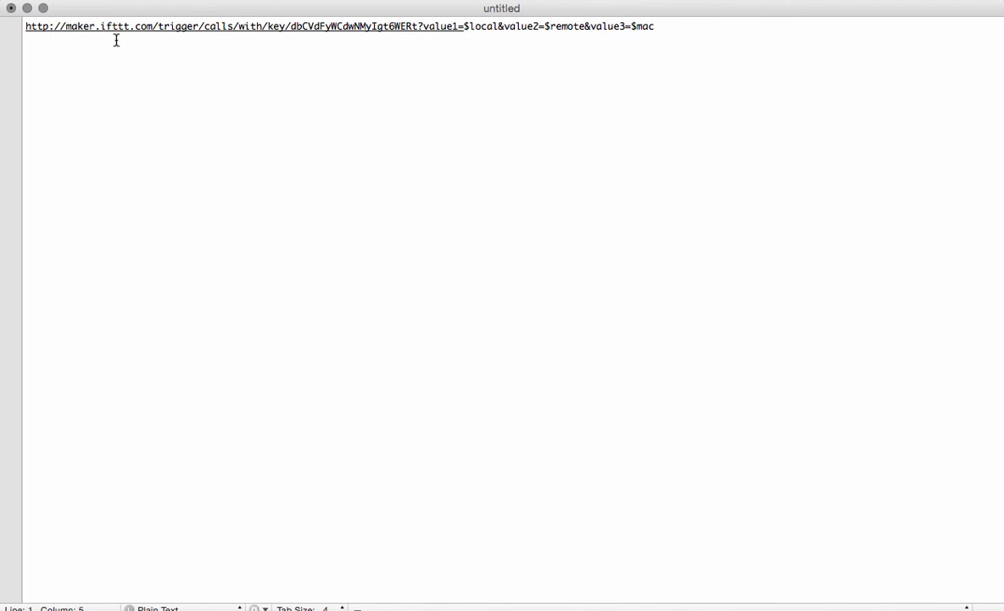
pyautogui.tripleClick(592, 28)
pyautogui.press('super+c')
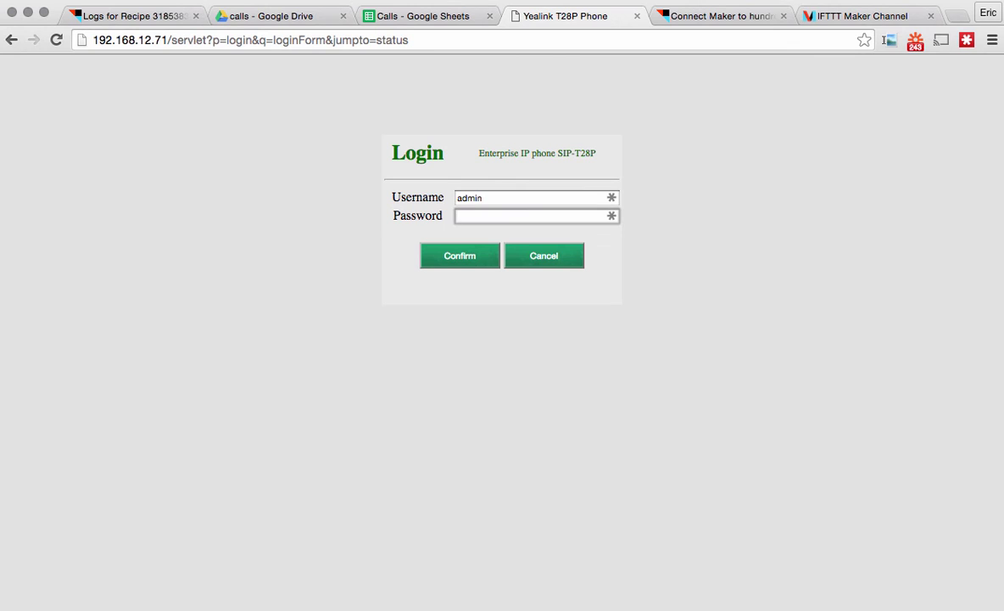
# Log in to the Yealink T28P with the admin password and go to Features > Action URL
pyautogui.write('•••')
pyautogui.click(465, 258)
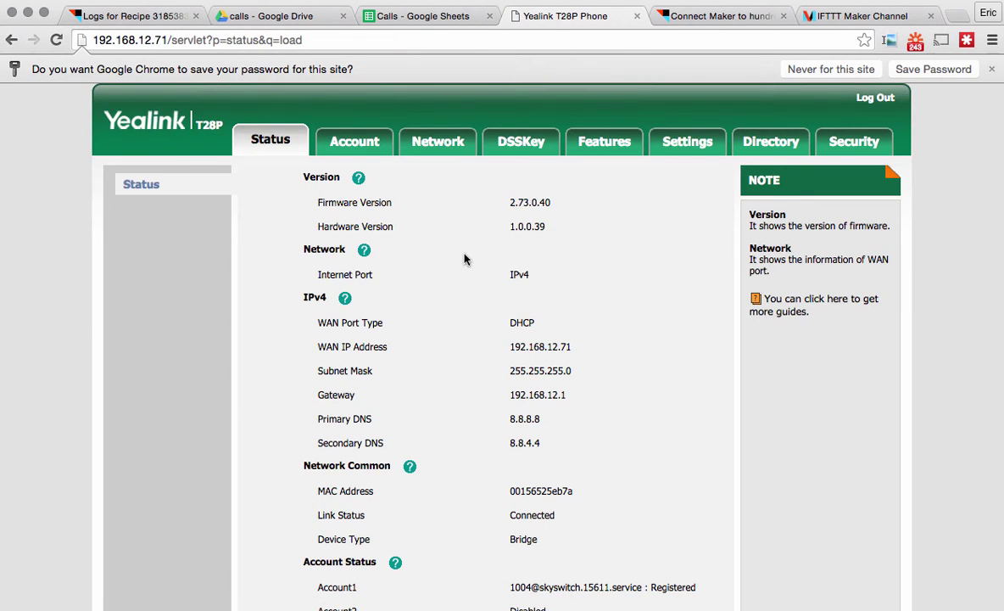
pyautogui.click(600, 144)
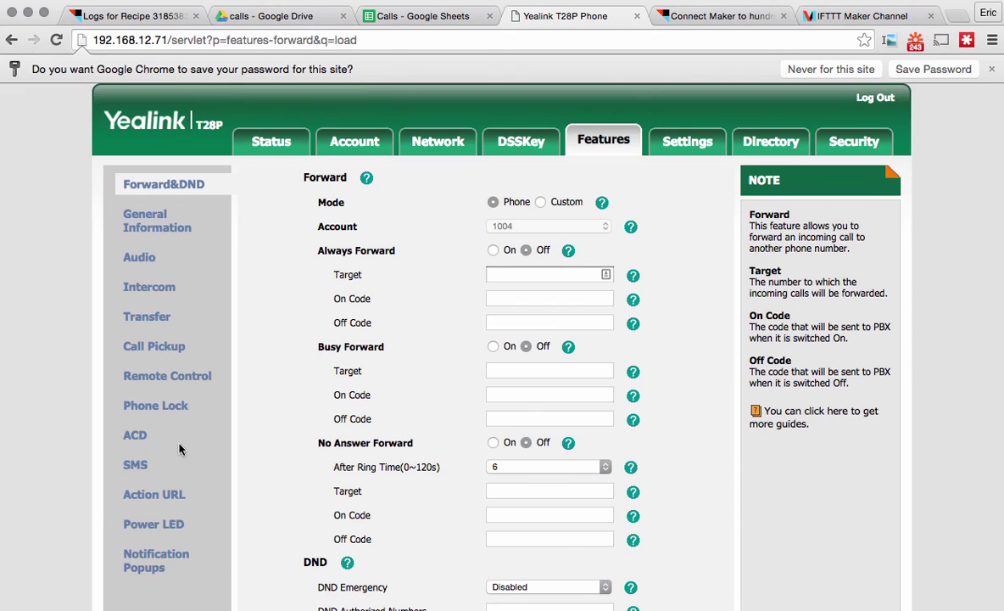
pyautogui.click(155, 495)
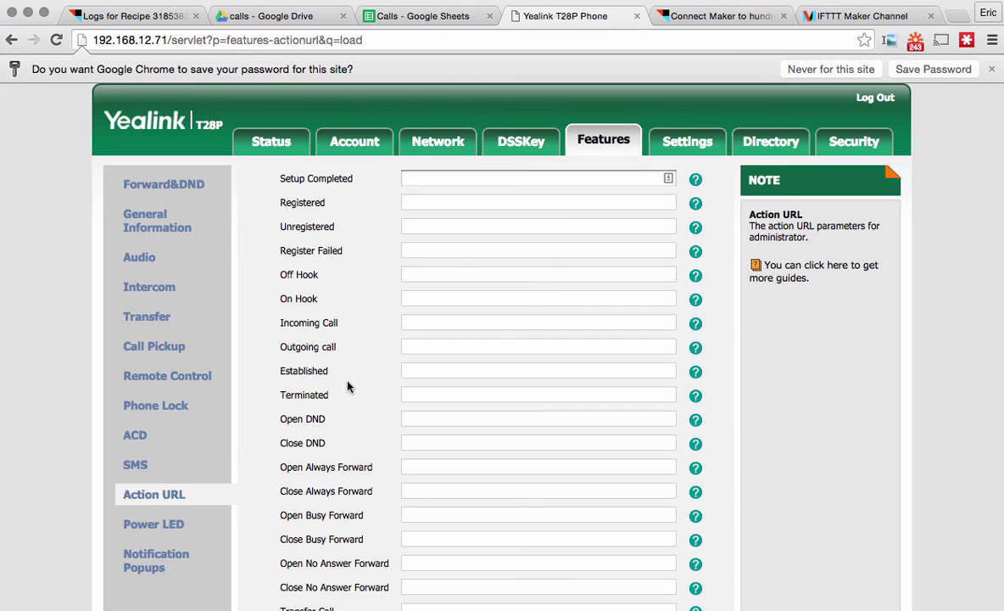
# Paste the IFTTT Maker trigger URL into the Incoming Call and Outgoing call fields and confirm
pyautogui.scroll(-2, 349, 386)
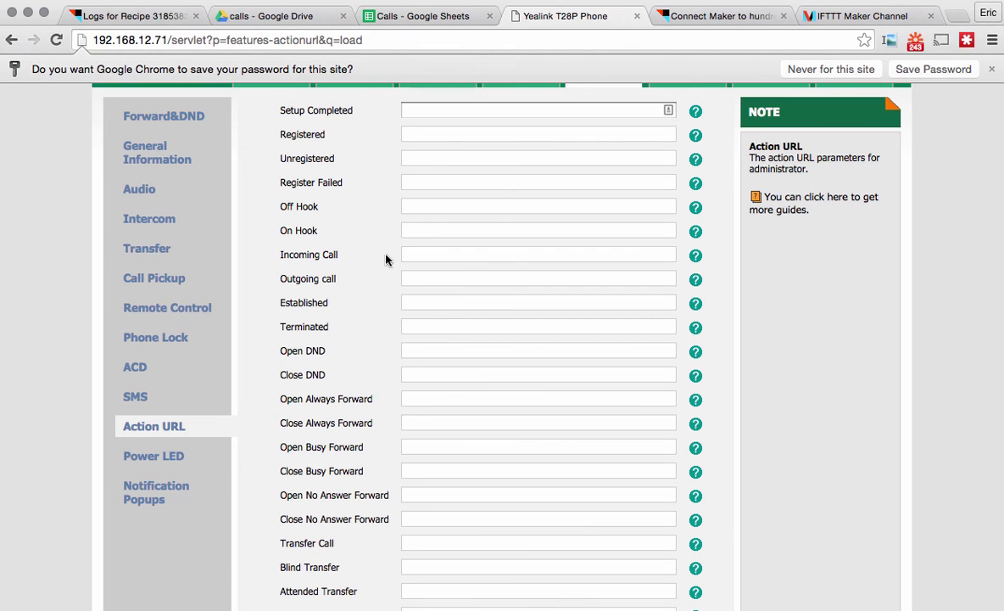
pyautogui.click(411, 253)
pyautogui.press('super+v')
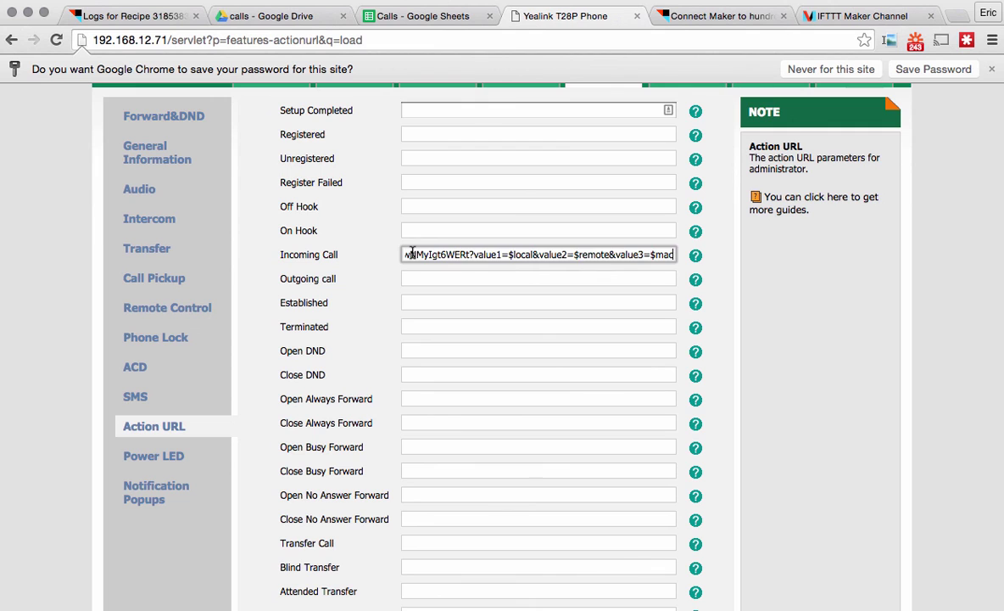
pyautogui.click(426, 278)
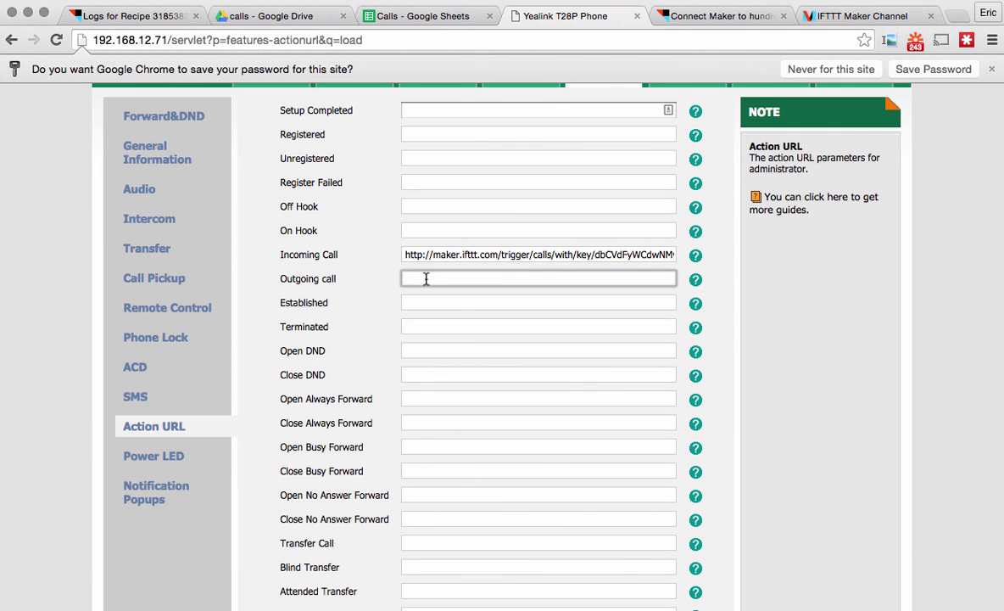
pyautogui.press('super+v')
pyautogui.scroll(-10, 771, 341)
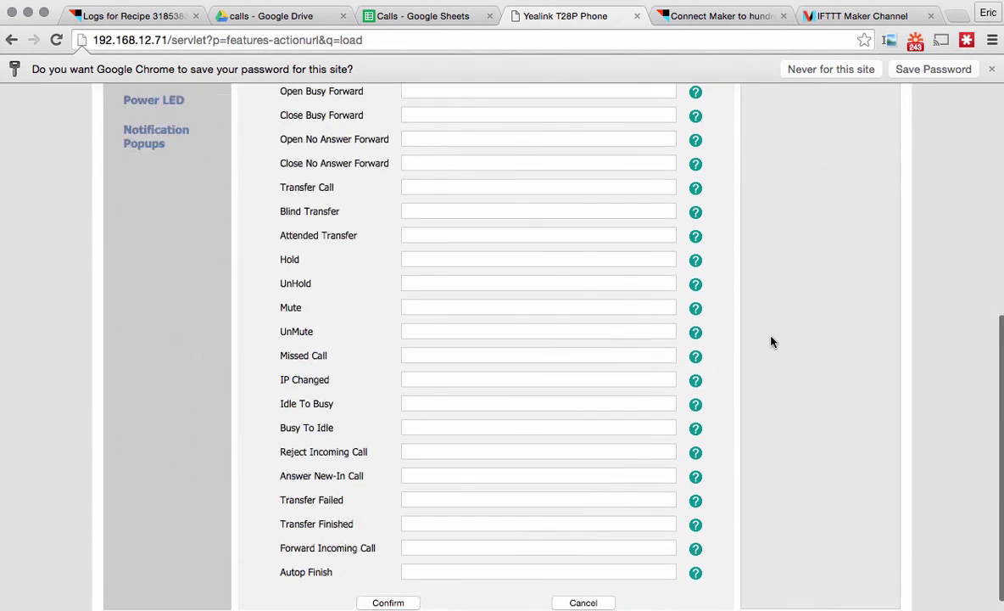
pyautogui.click(389, 578)
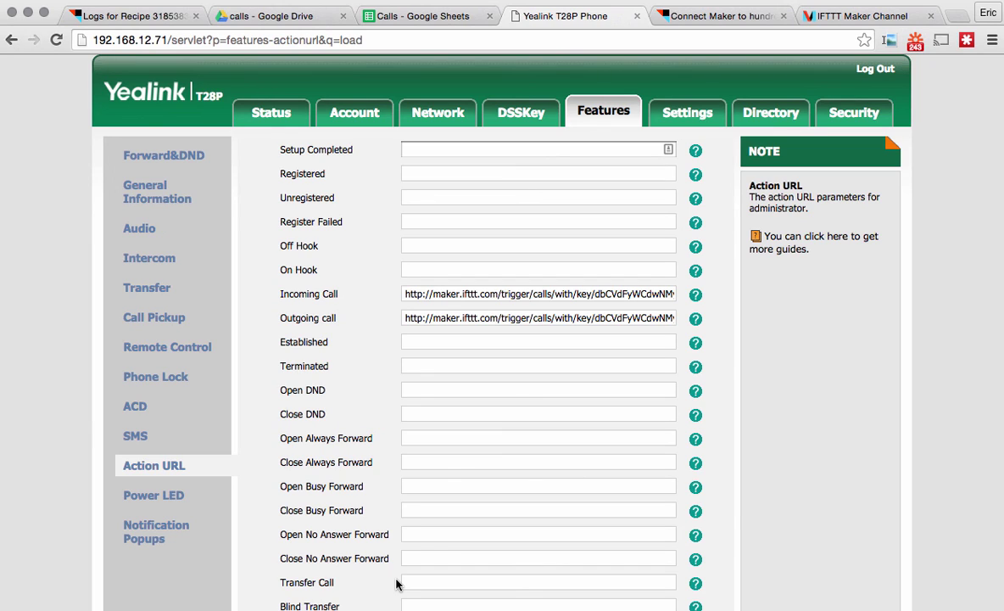
# Open the Calls spreadsheet from Drive and widen columns C and D to show full SIP addresses
pyautogui.click(279, 17)
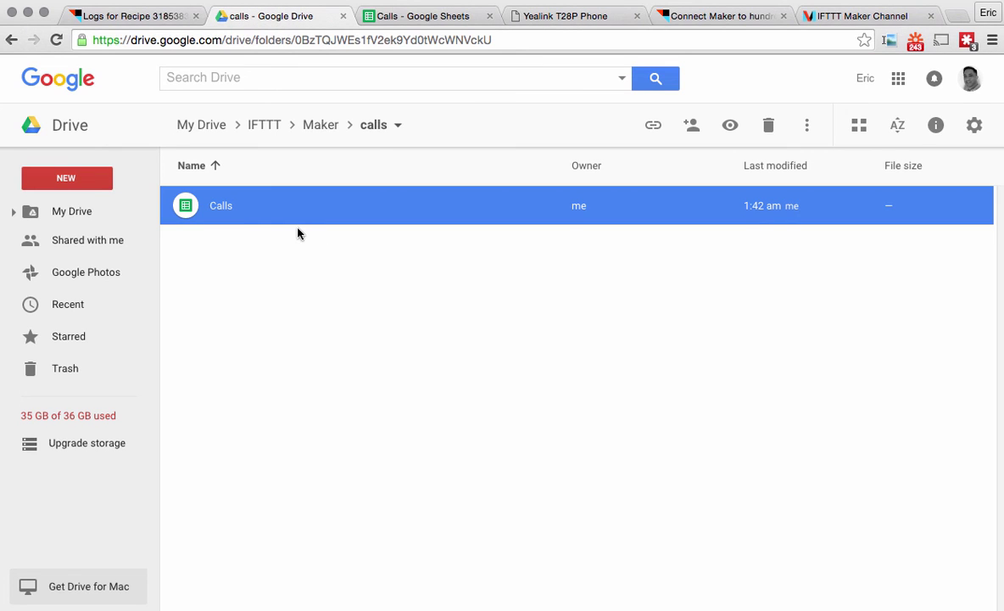
pyautogui.doubleClick(223, 207)
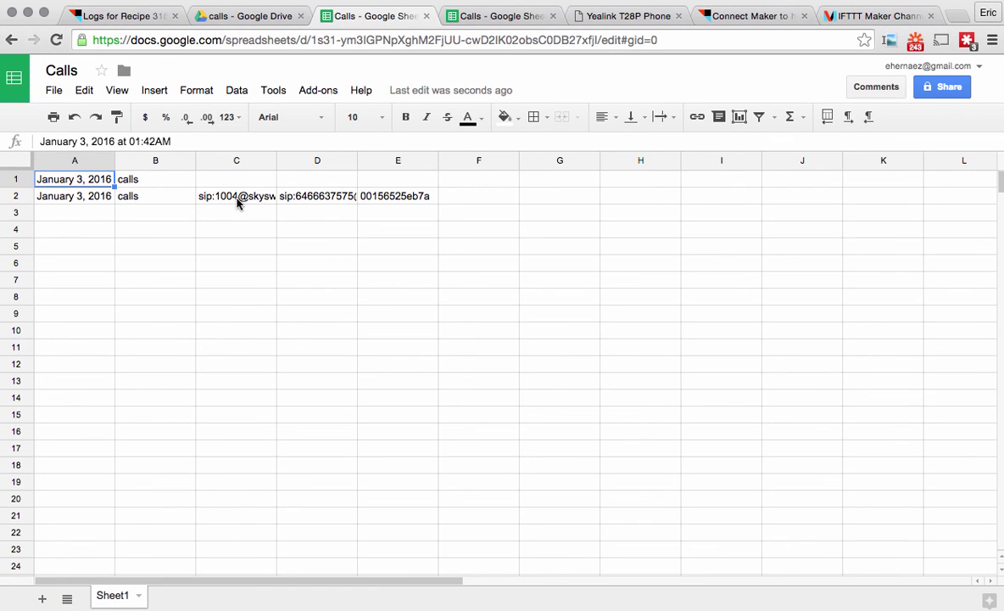
pyautogui.moveTo(275, 160); pyautogui.dragTo(377, 161)
pyautogui.moveTo(457, 160); pyautogui.dragTo(625, 166)
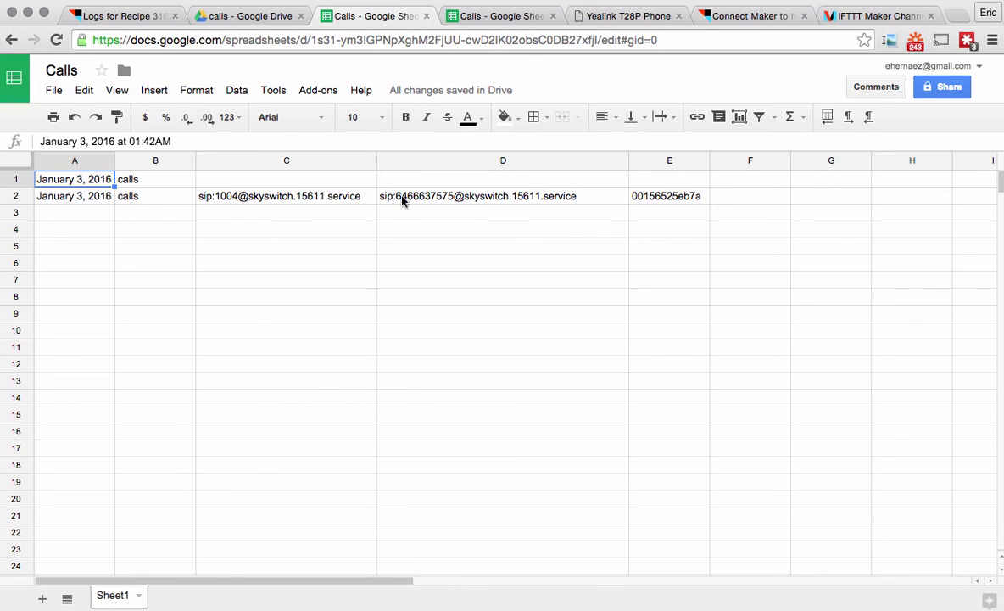
pyautogui.click(123, 17)
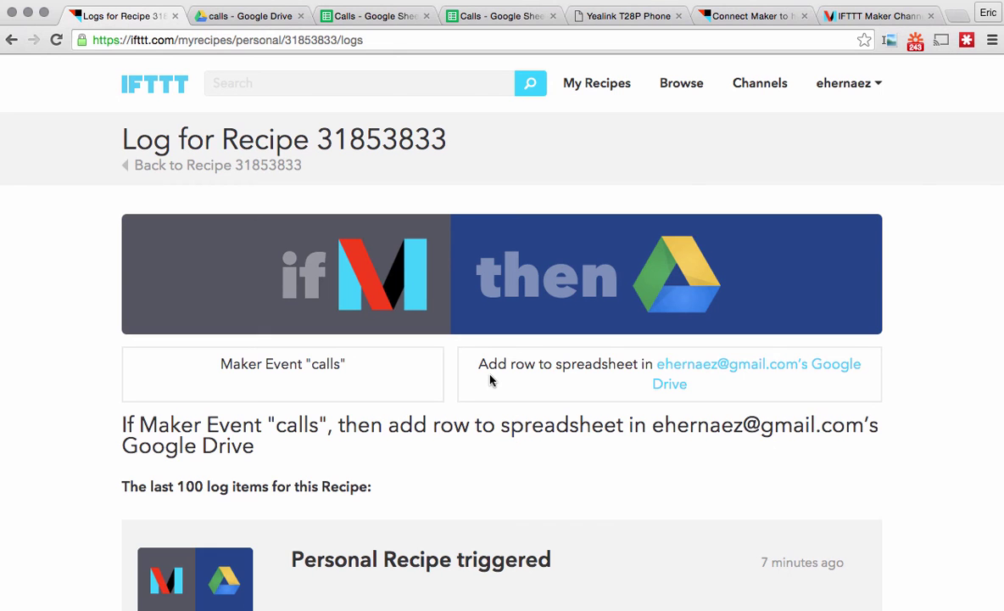
# Reopen the Maker-to-Drive recipe's log from My Recipes to see the new triggered entry
pyautogui.click(592, 89)
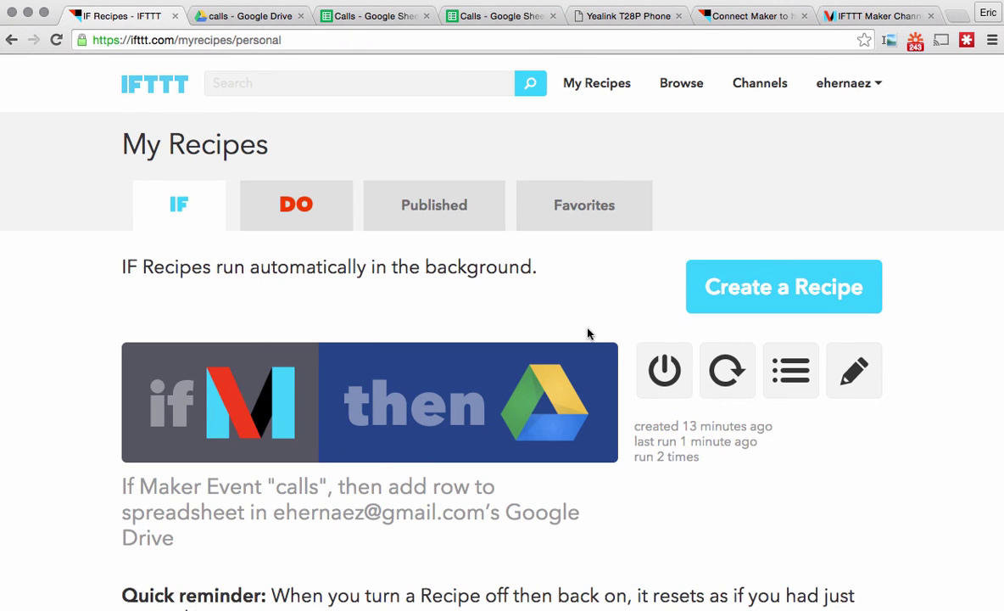
pyautogui.scroll(-2, 587, 331)
pyautogui.click(784, 290)
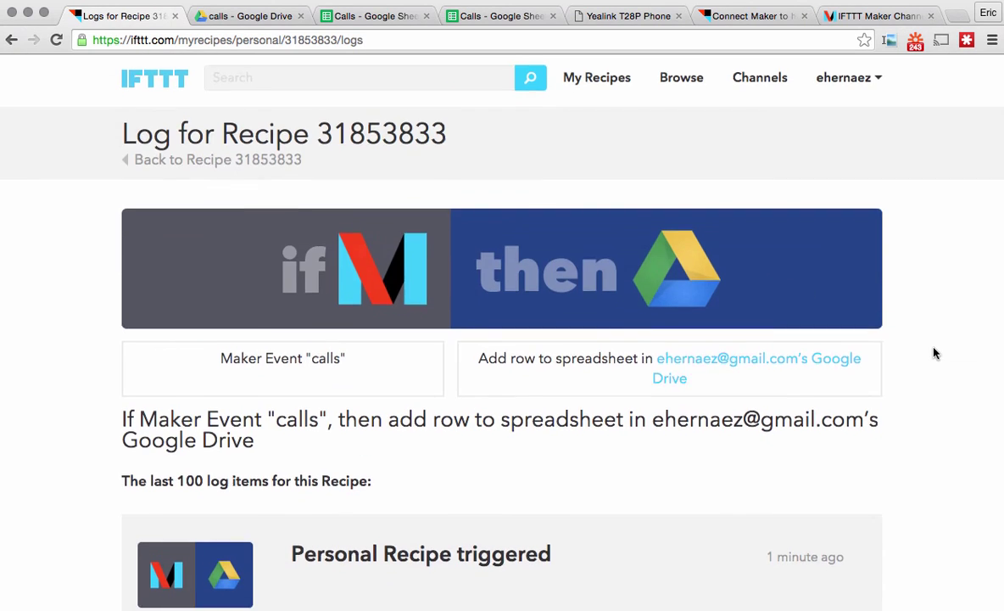
pyautogui.scroll(-5, 935, 353)
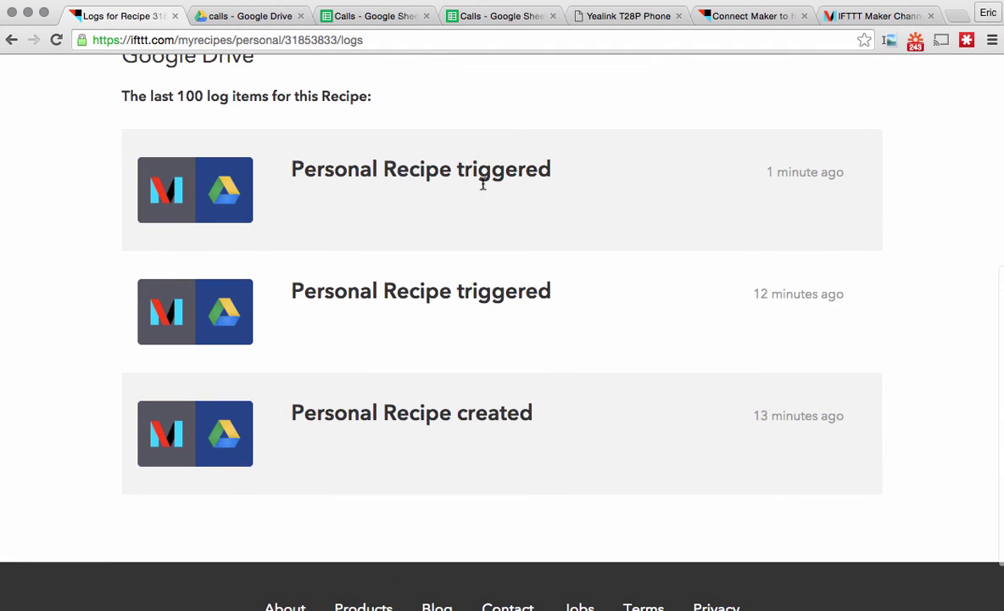
pyautogui.scroll(3, 491, 193)
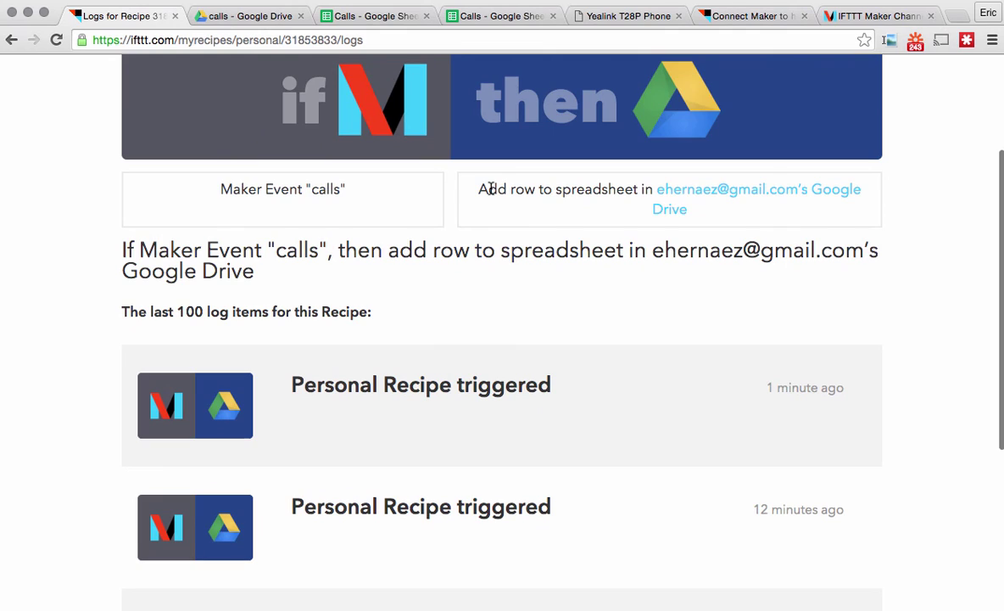